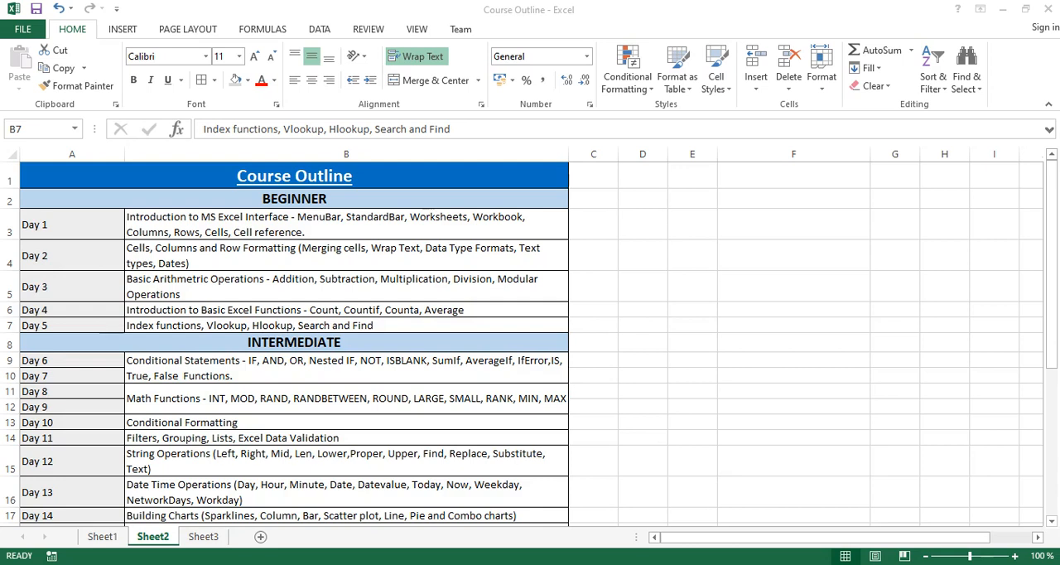
# Open Sheet3 and highlight the Name, Color and Number table in E1:G15.
pyautogui.click(203, 537)
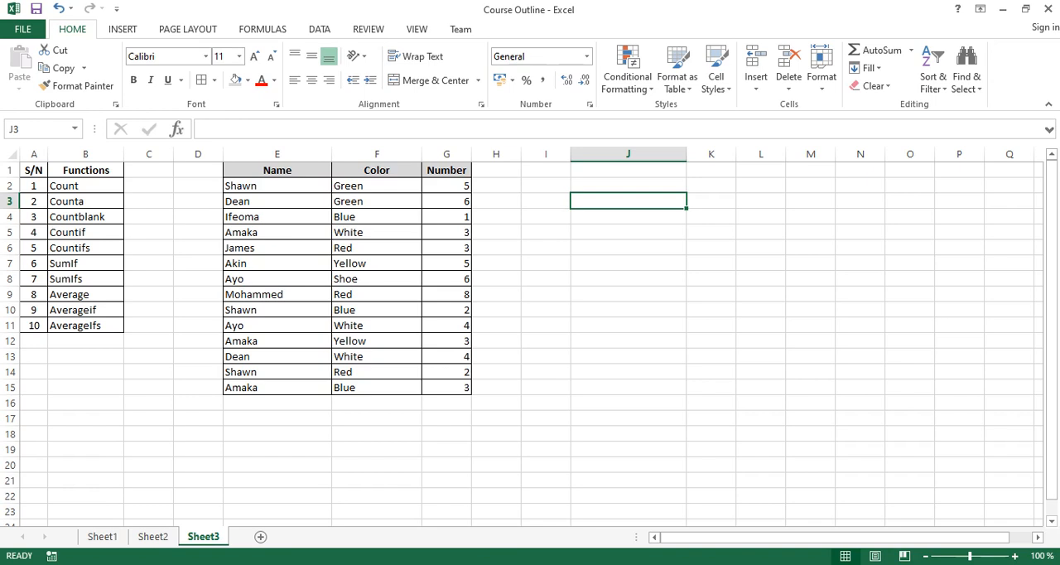
pyautogui.moveTo(277, 170); pyautogui.dragTo(451, 387)
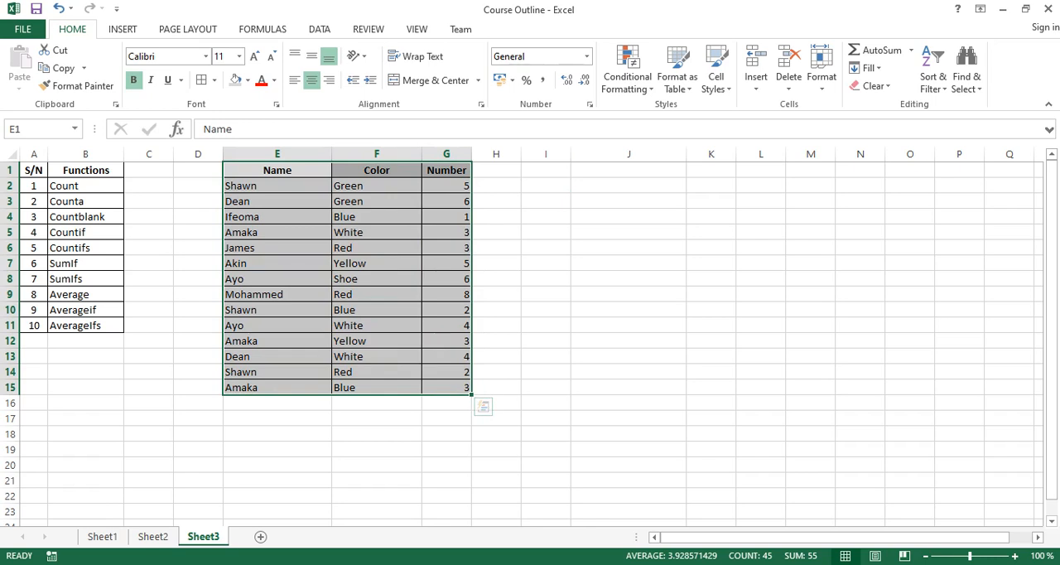
pyautogui.click(277, 264)
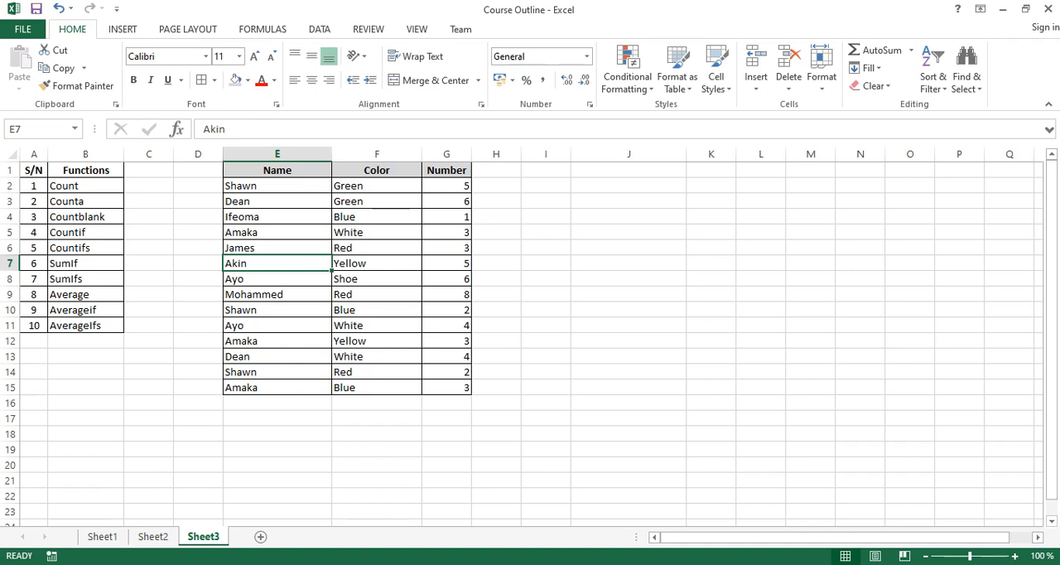
# Examine the sample rows of the table, matching each name with its color and number.
pyautogui.click(278, 186)
pyautogui.click(377, 186)
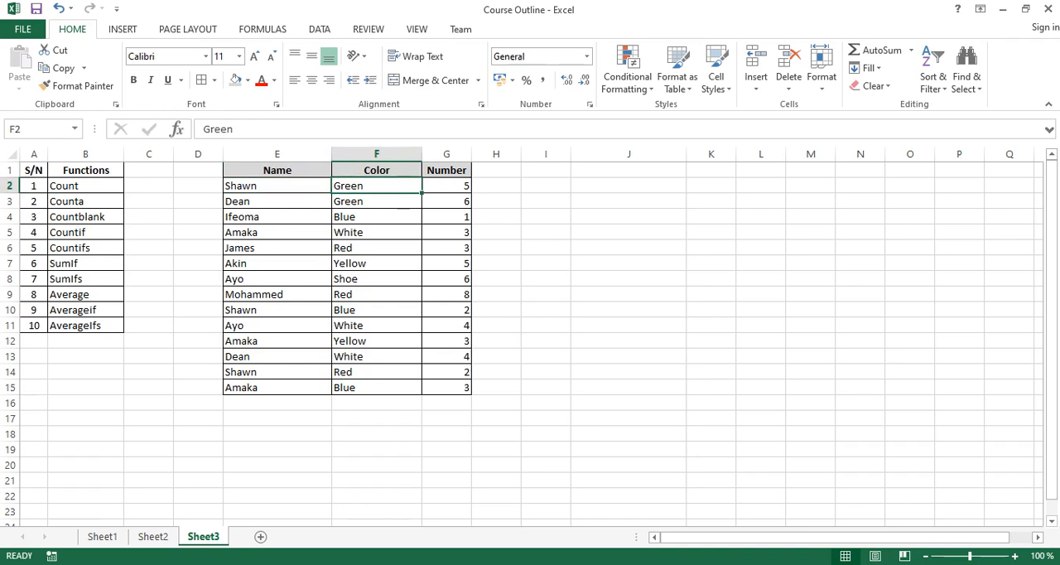
pyautogui.click(447, 186)
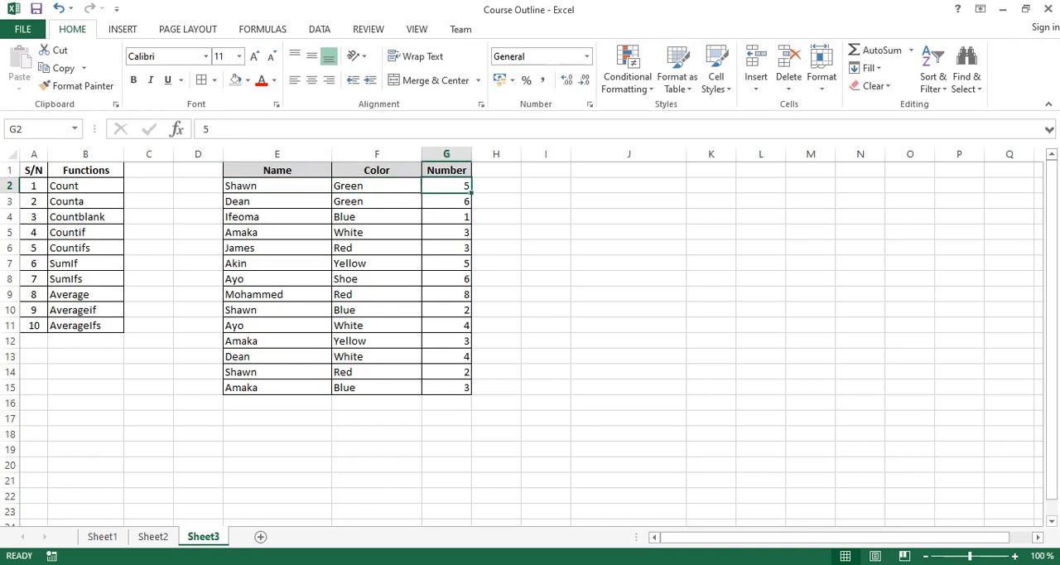
pyautogui.click(278, 202)
pyautogui.click(447, 201)
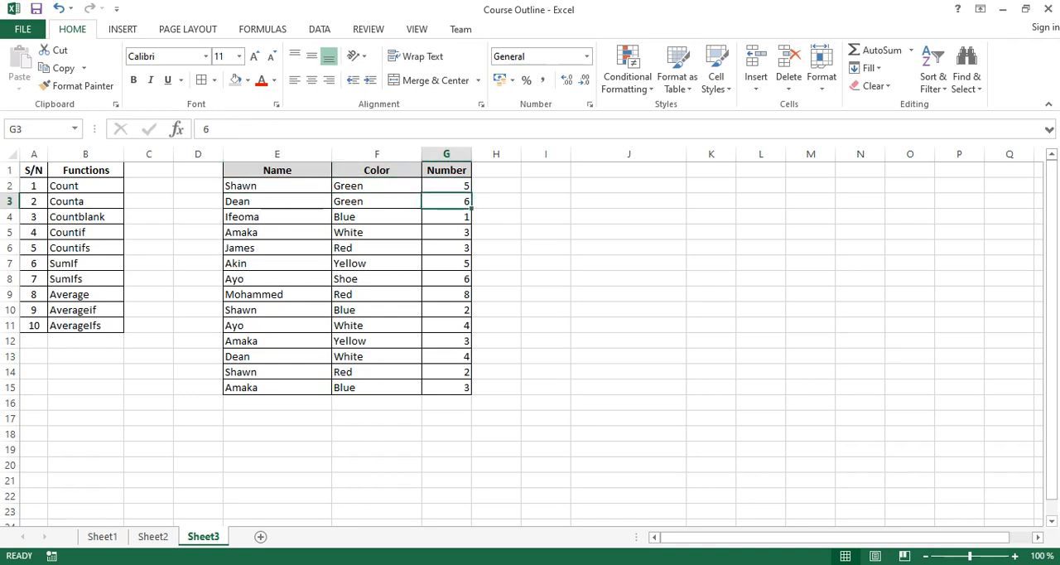
pyautogui.click(377, 202)
pyautogui.click(278, 217)
pyautogui.click(446, 217)
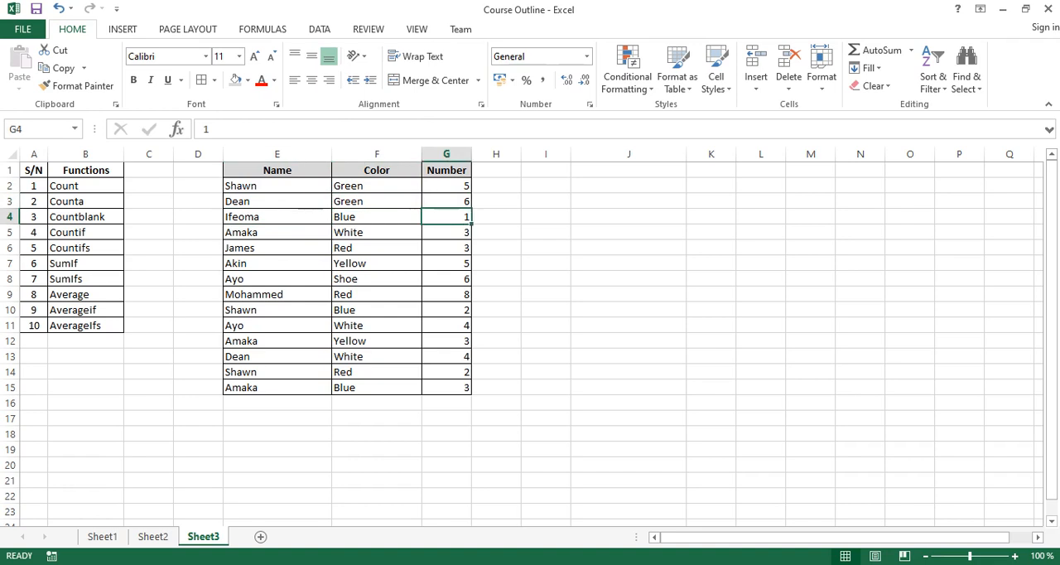
pyautogui.click(377, 217)
pyautogui.click(277, 232)
pyautogui.click(447, 232)
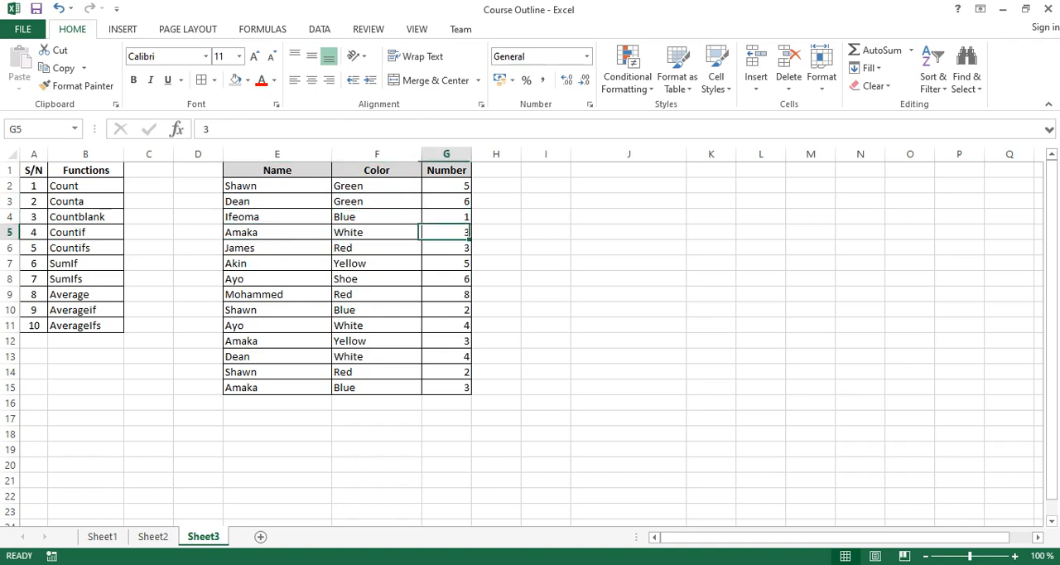
pyautogui.click(377, 232)
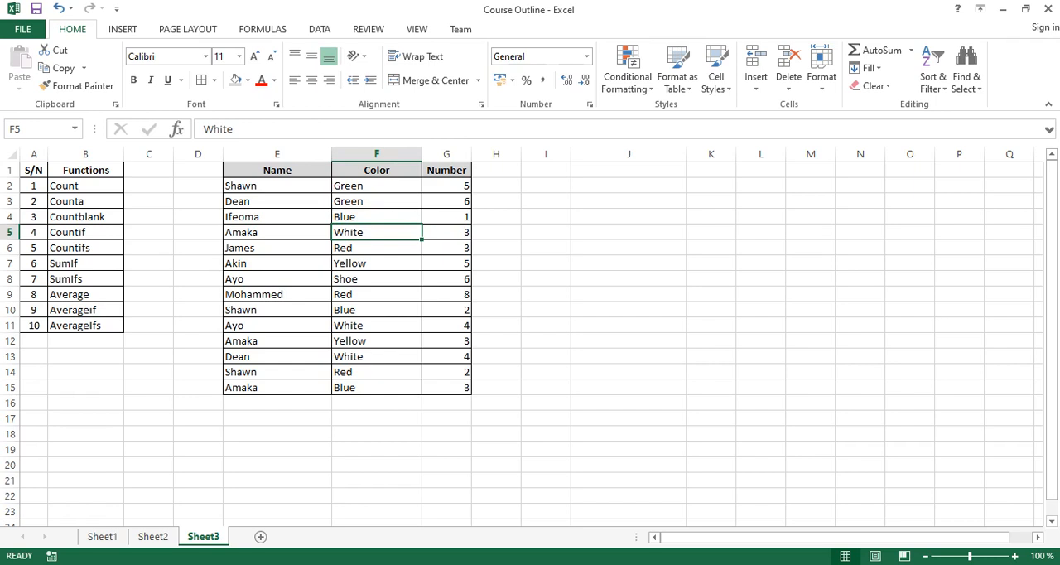
pyautogui.click(278, 372)
pyautogui.click(377, 372)
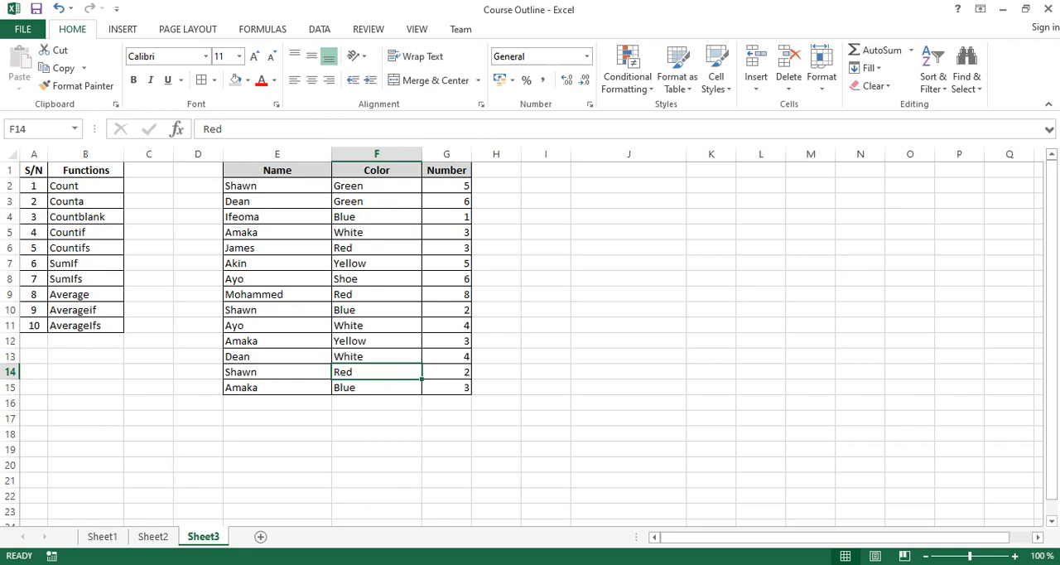
pyautogui.click(447, 372)
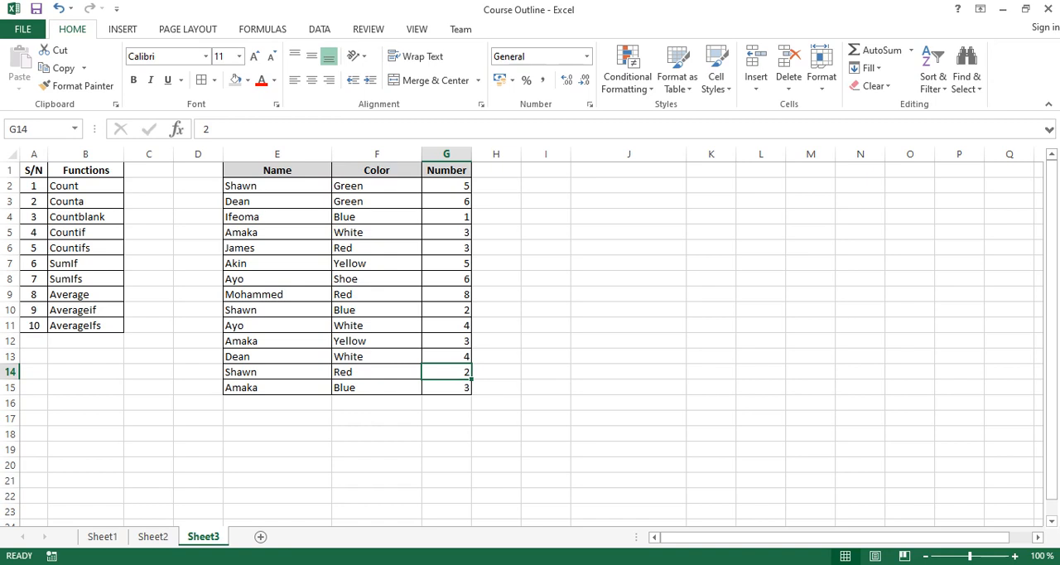
# Enter a COUNT formula in J2 that counts the Number column values in G2:G15.
pyautogui.click(629, 186)
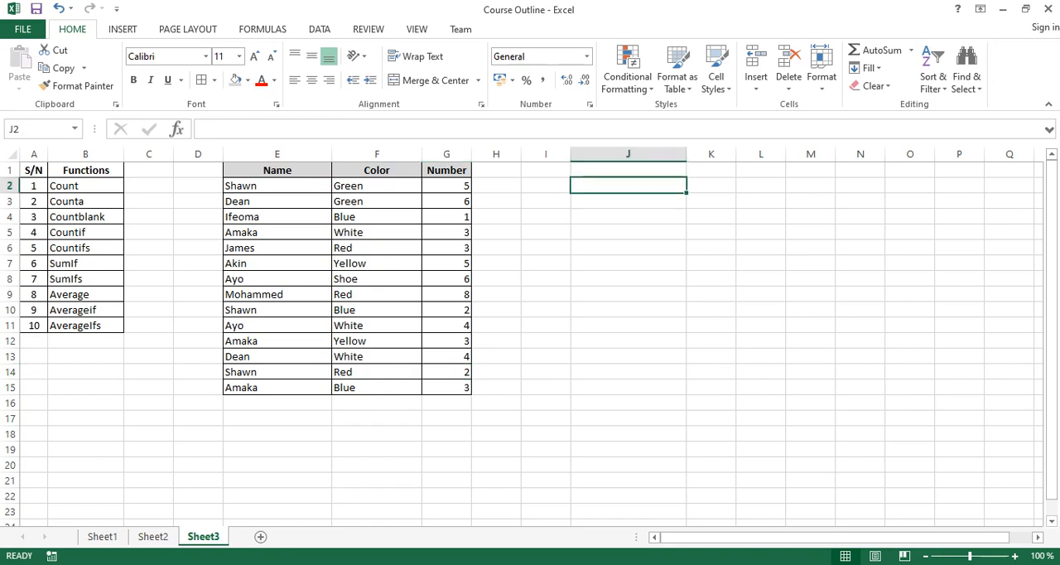
pyautogui.write('=count')
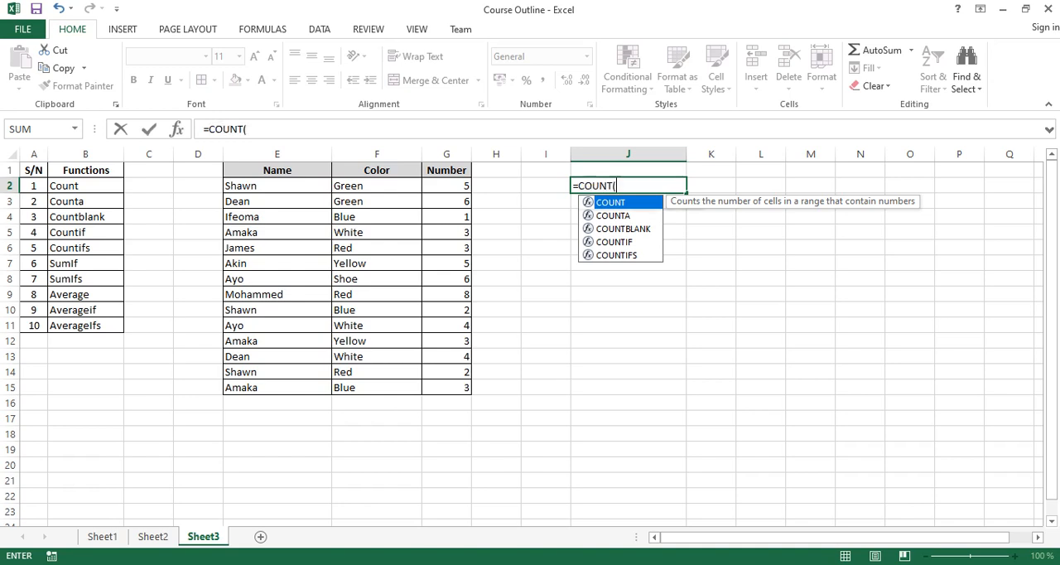
pyautogui.press('Tab')
pyautogui.moveTo(456, 188); pyautogui.dragTo(466, 388)
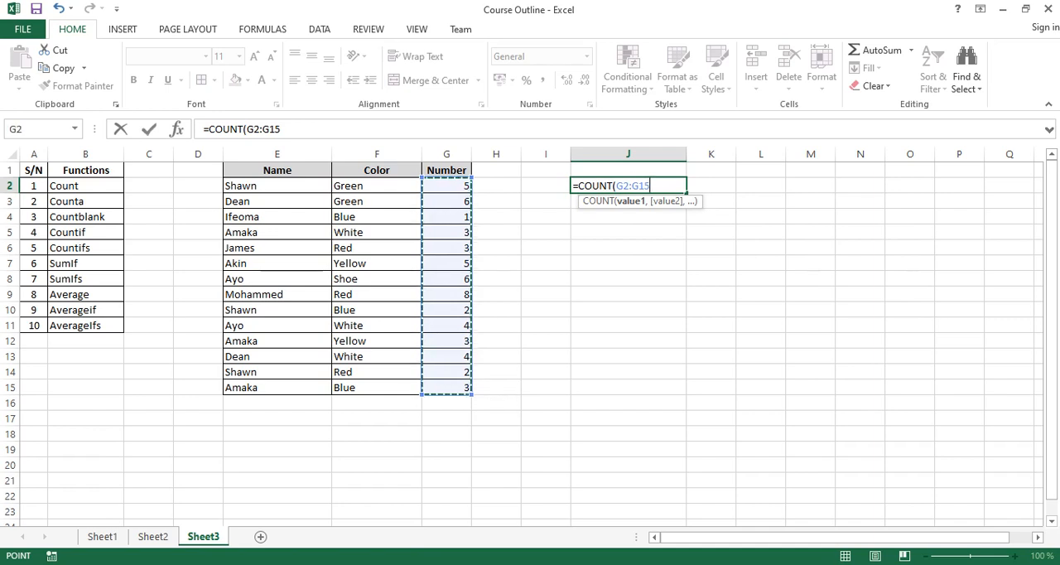
pyautogui.press('Return')
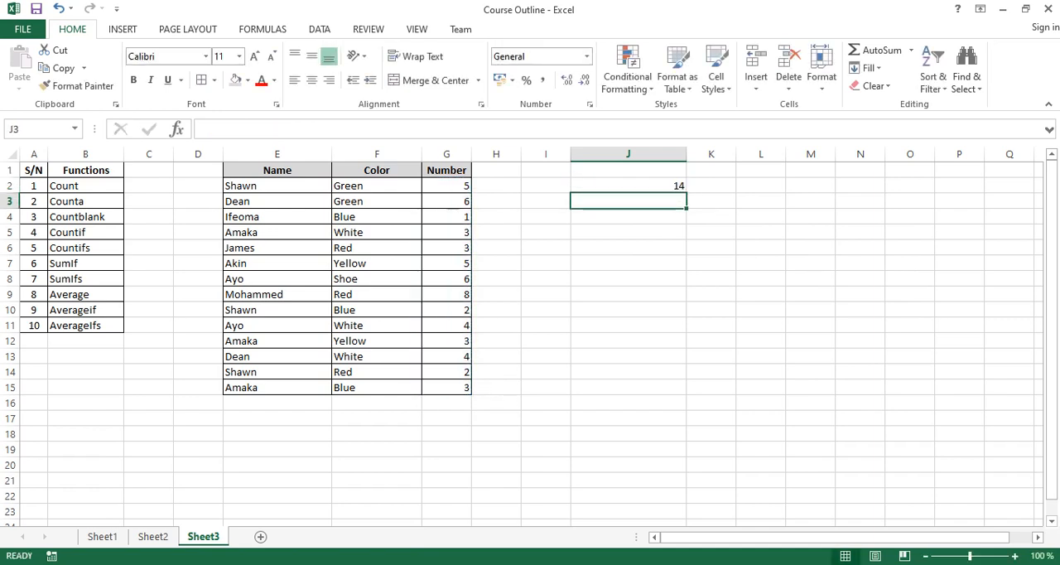
# Replace the formula in J2 with a COUNT over G1:G15, including the Number header.
pyautogui.click(628, 186)
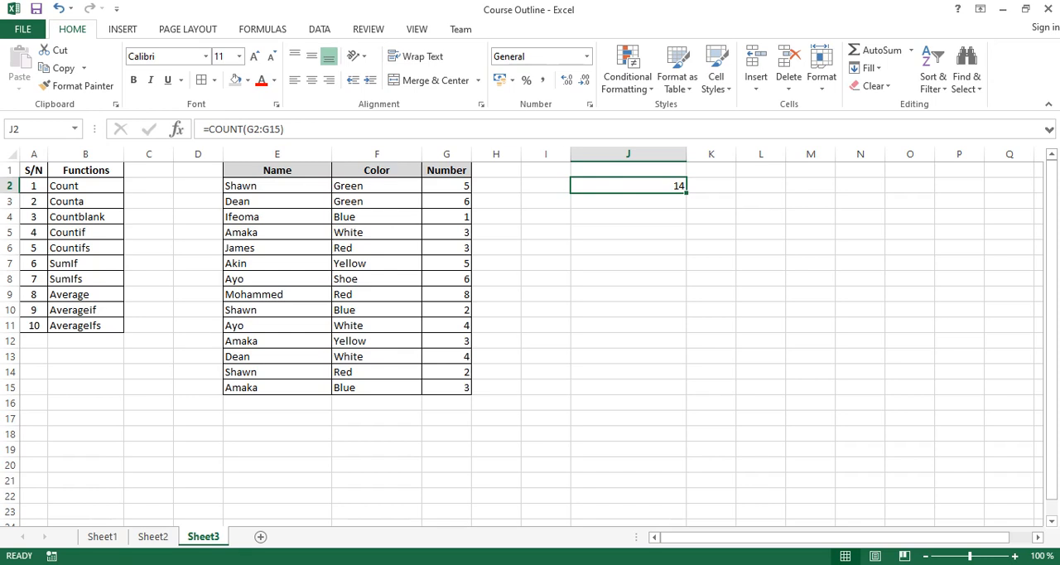
pyautogui.write('=count')
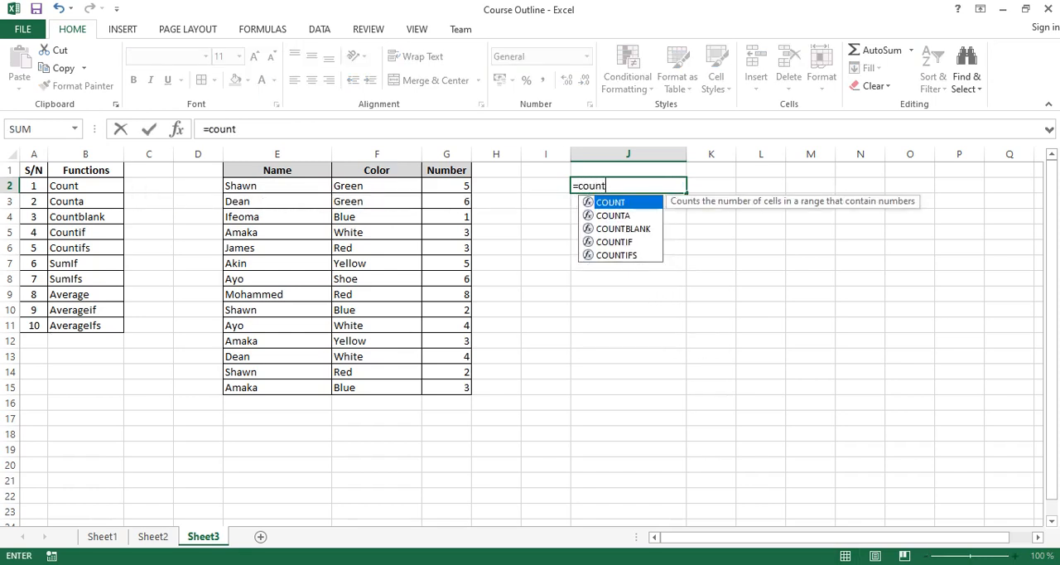
pyautogui.press('Tab')
pyautogui.moveTo(446, 170); pyautogui.dragTo(451, 387)
pyautogui.press('Return')
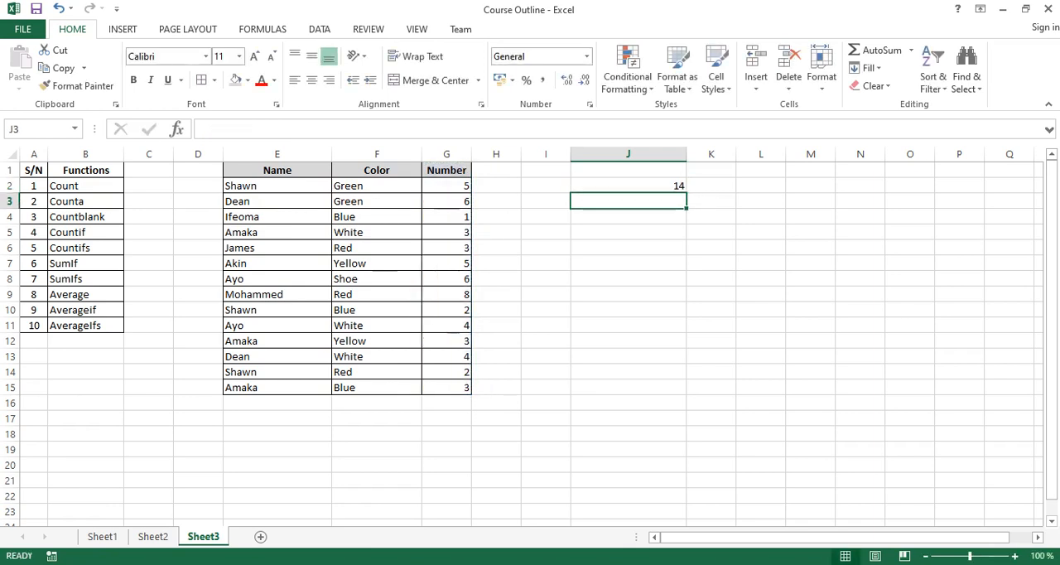
# Change the range of the COUNT formula in J2 to the entire Color column, F:F.
pyautogui.click(628, 186)
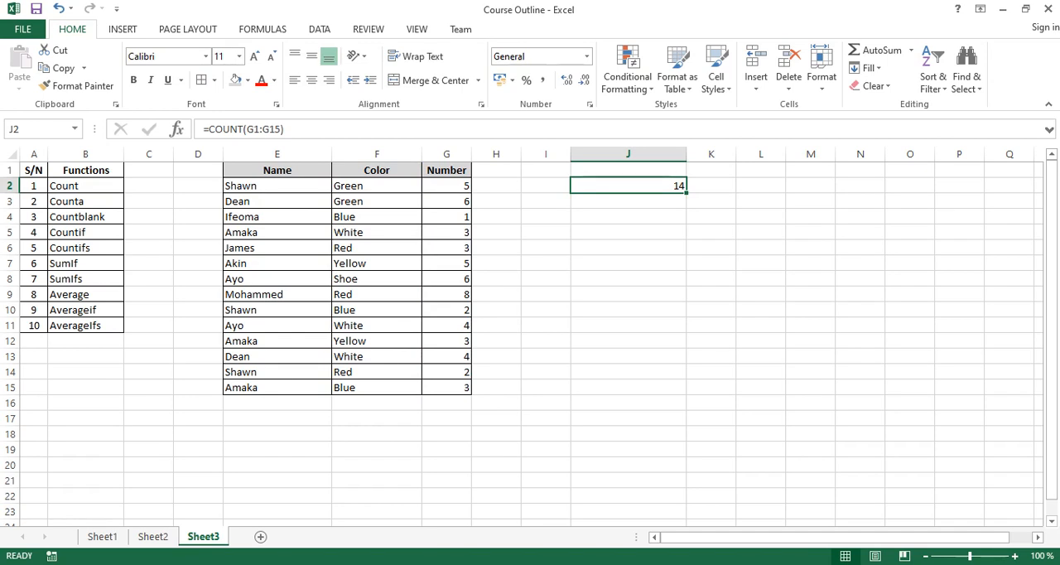
pyautogui.click(247, 130)
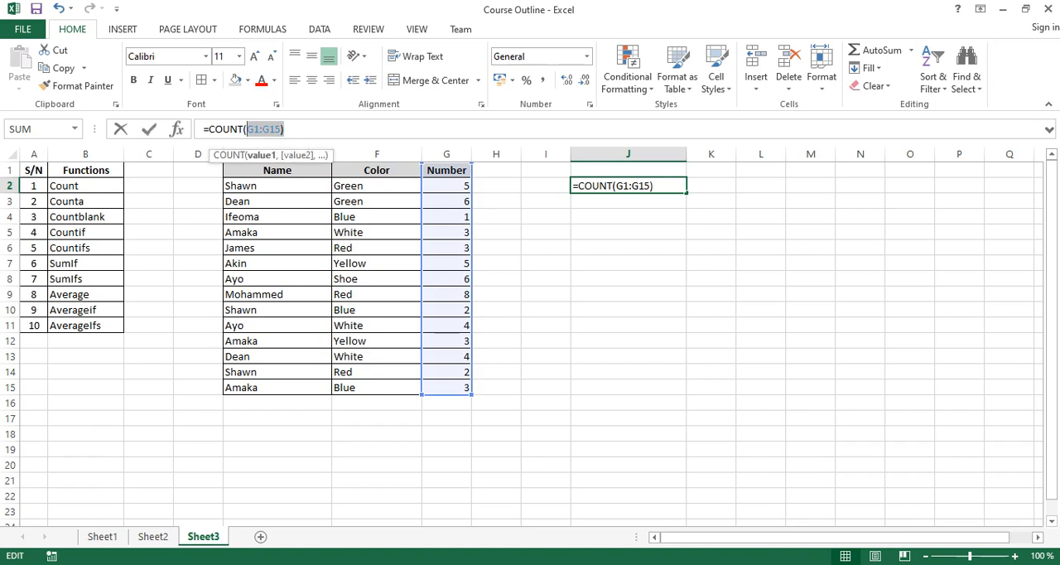
pyautogui.press('BackSpace')
pyautogui.click(377, 154)
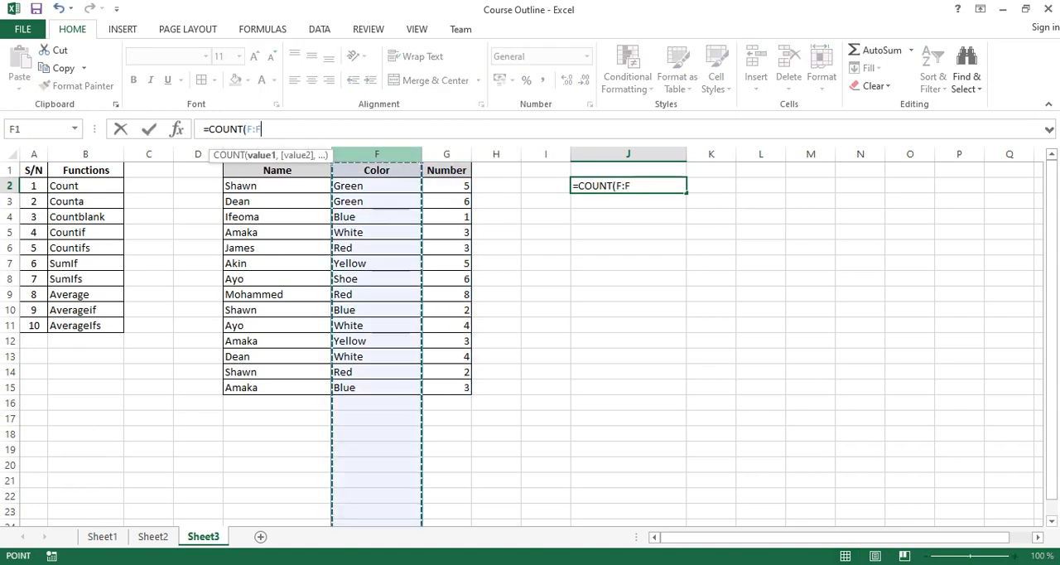
pyautogui.scroll(-1, 530, 344)
pyautogui.press('Return')
pyautogui.scroll(1, 531, 343)
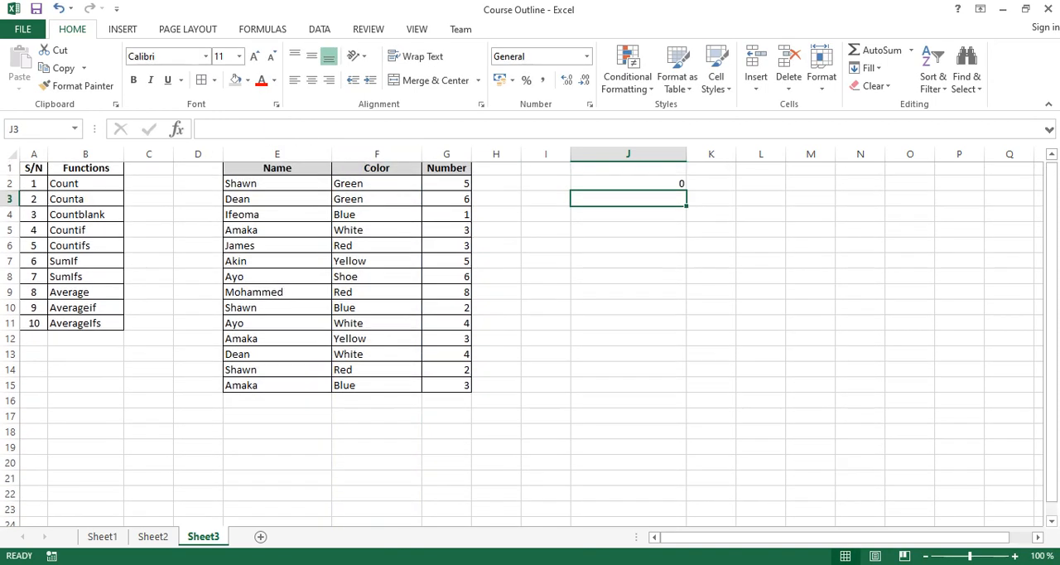
# Change the function in J2 to COUNTA so the formula is =COUNTA(F:F).
pyautogui.click(628, 185)
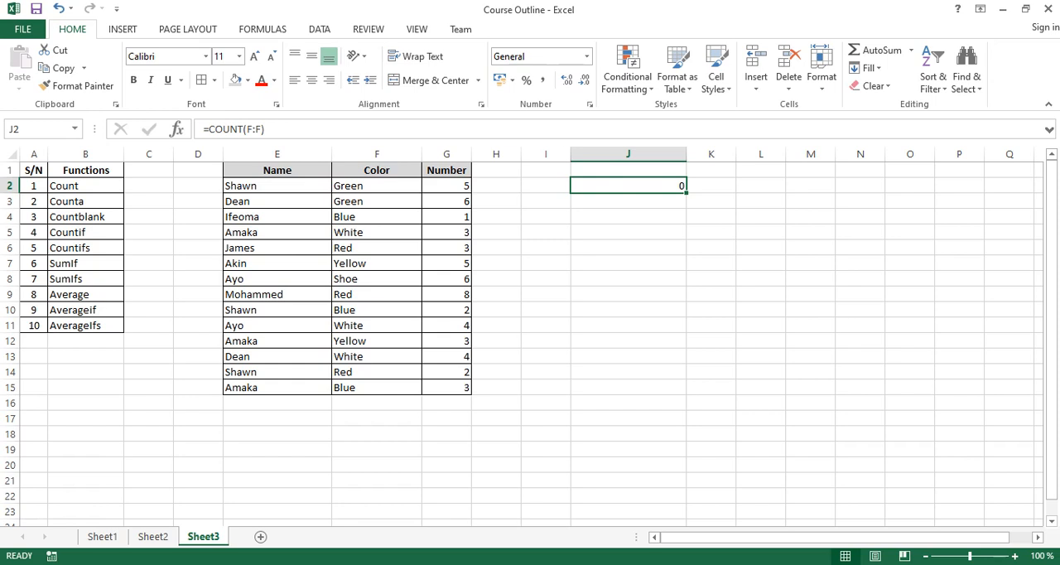
pyautogui.click(86, 201)
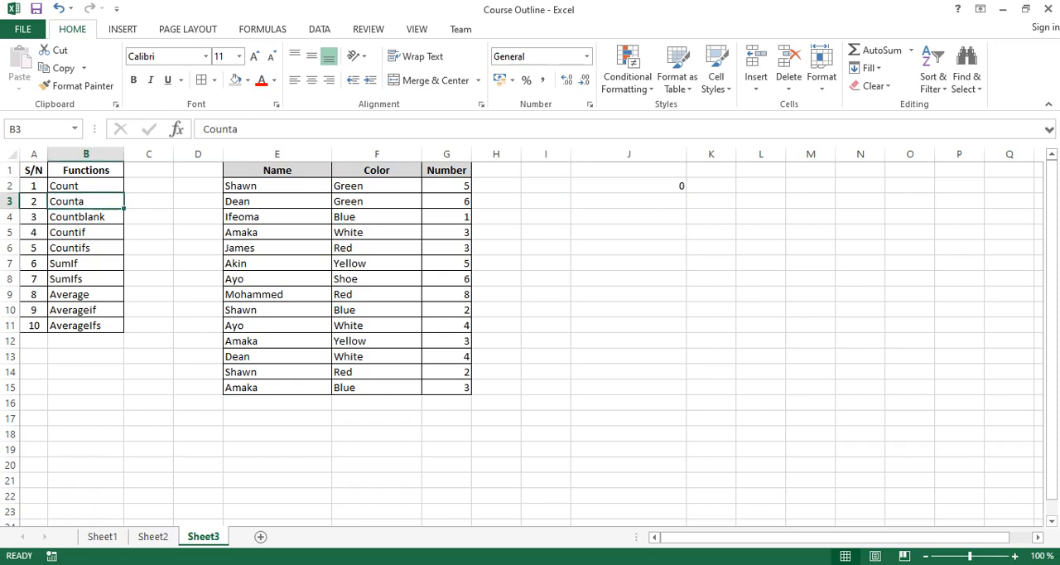
pyautogui.click(629, 185)
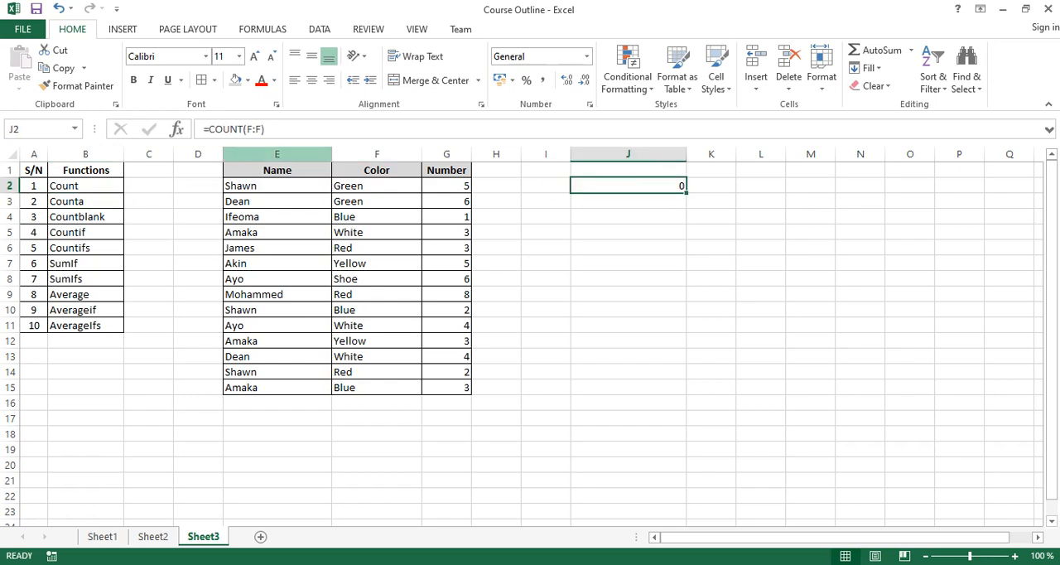
pyautogui.press('F2')
pyautogui.press('Return')
pyautogui.press('Up')
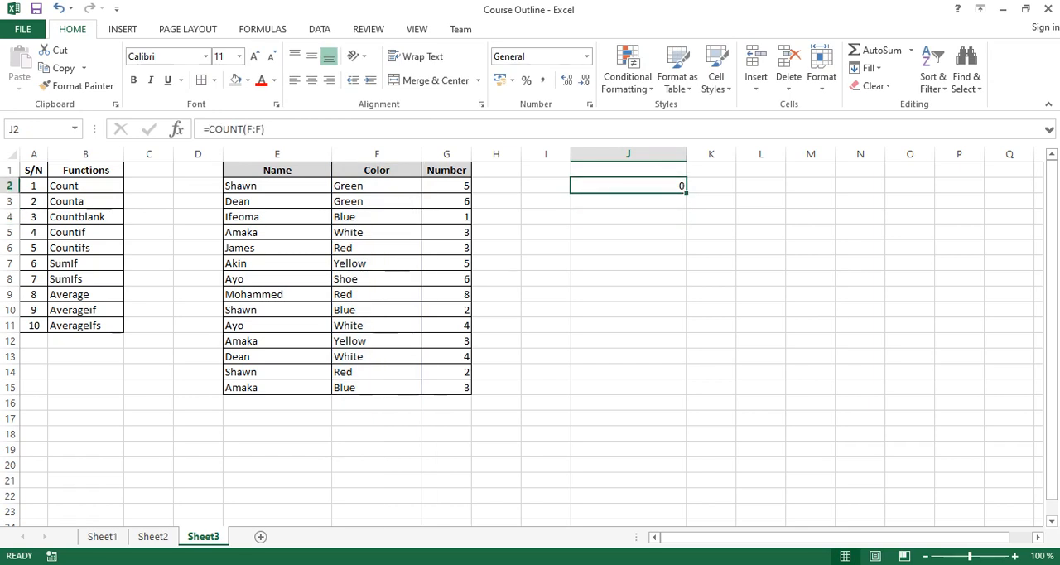
pyautogui.press('F2')
pyautogui.press('Left')
pyautogui.press('Left')
pyautogui.press('Left')
pyautogui.press('Left')
pyautogui.press('Left')
pyautogui.write('A')
pyautogui.press('Return')
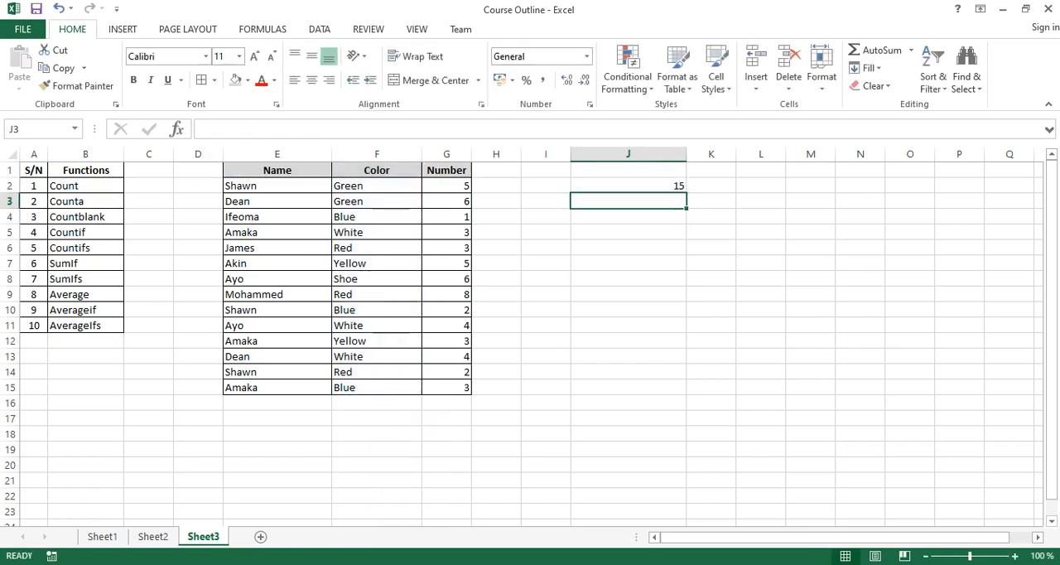
pyautogui.click(628, 185)
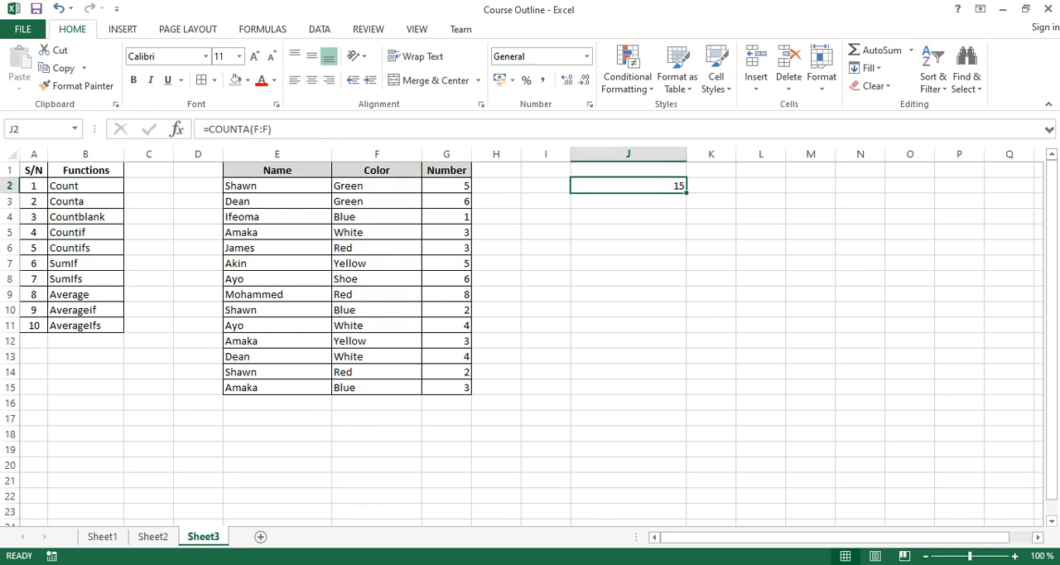
# Enter a single space in F16 below the Color column, check the COUNTA result in J2, and clear F16 again.
pyautogui.click(377, 170)
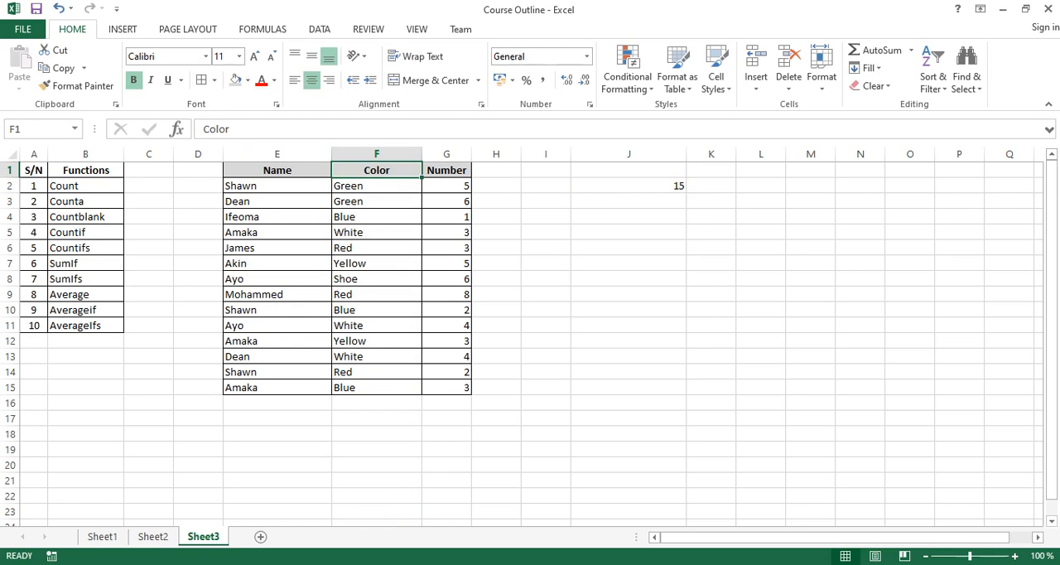
pyautogui.click(628, 186)
pyautogui.click(377, 402)
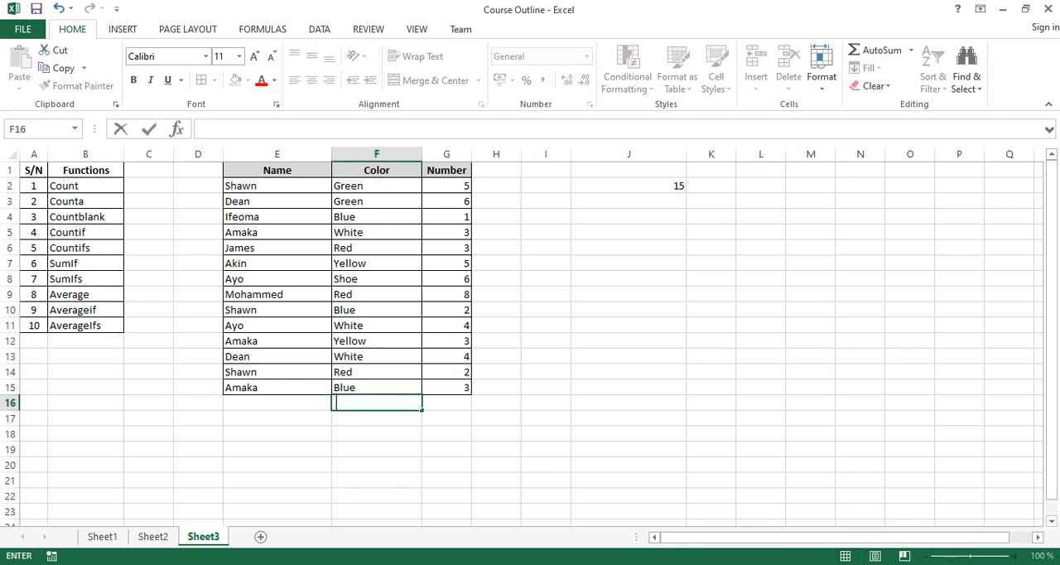
pyautogui.press('Return')
pyautogui.click(629, 185)
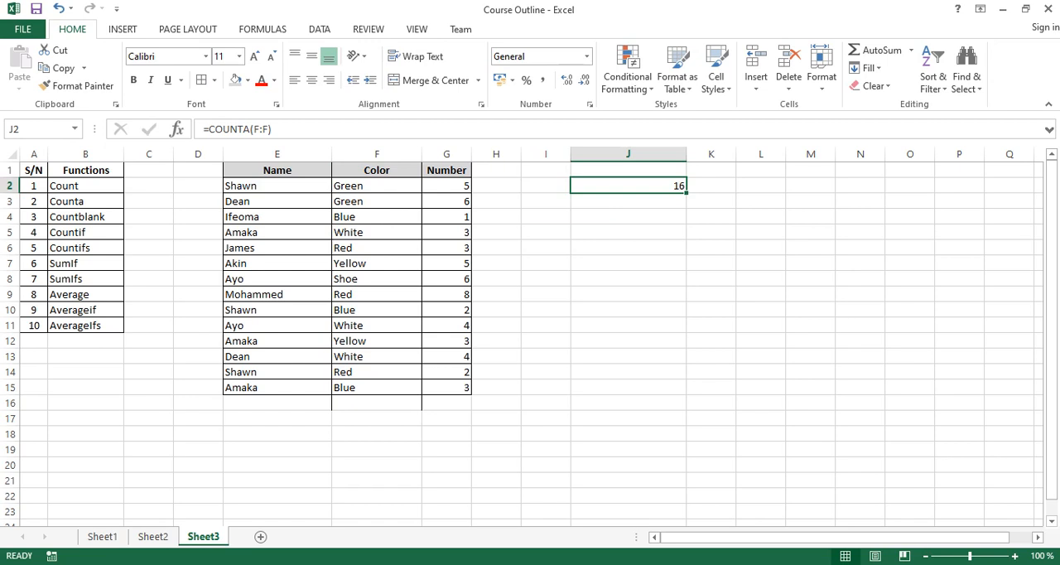
pyautogui.click(376, 403)
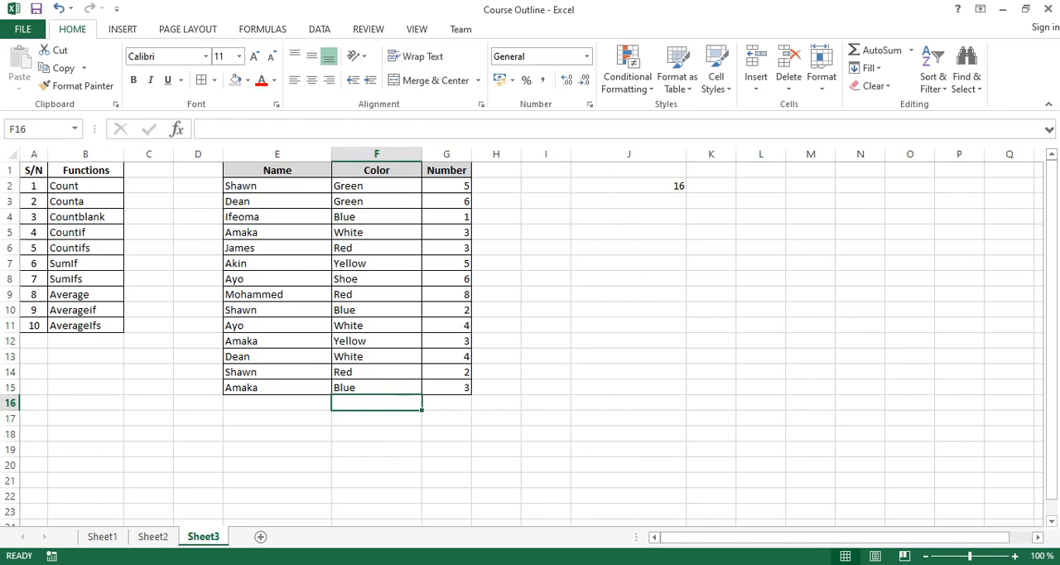
pyautogui.press('Delete')
# Label the COUNTA result by entering CountA in cell I2.
pyautogui.click(546, 186)
pyautogui.write('Count A')
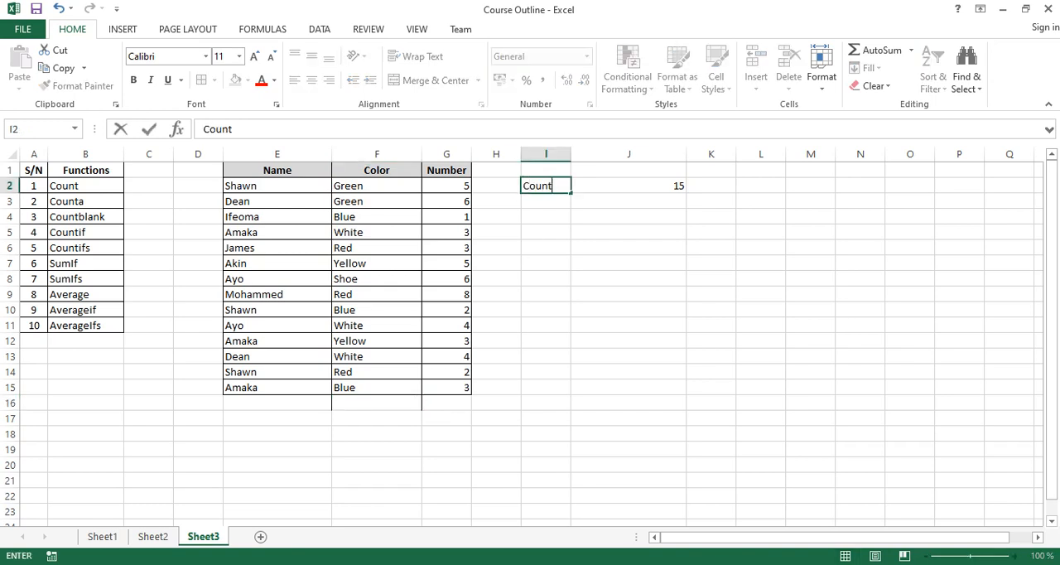
pyautogui.press('BackSpace')
pyautogui.press('BackSpace')
pyautogui.write('A')
pyautogui.press('Return')
# Enter the label Count in I3 and return to the COUNTA formula in J2.
pyautogui.write('Count')
pyautogui.press('BackSpace')
pyautogui.press('Right')
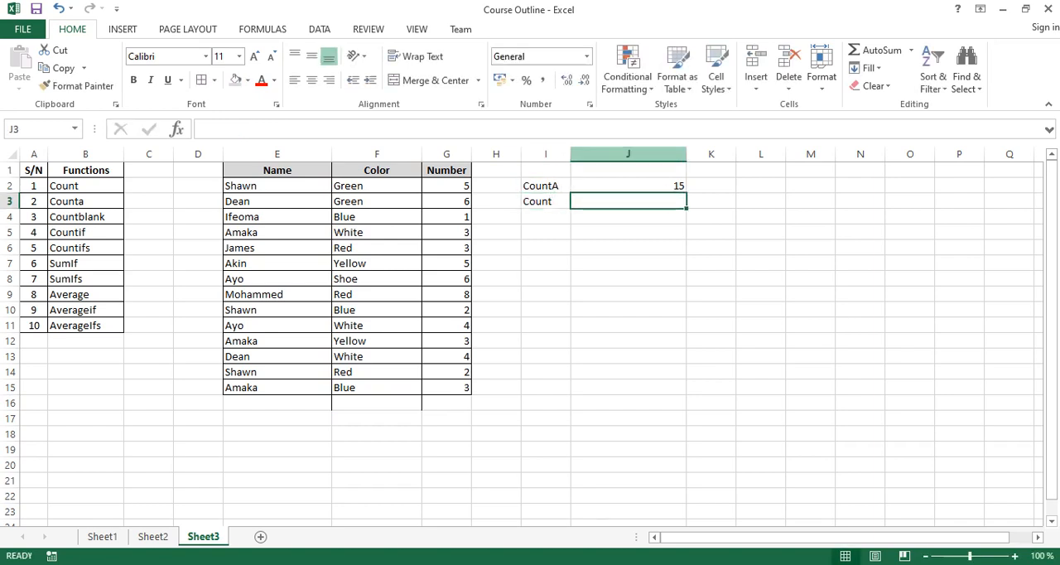
pyautogui.press('Up')
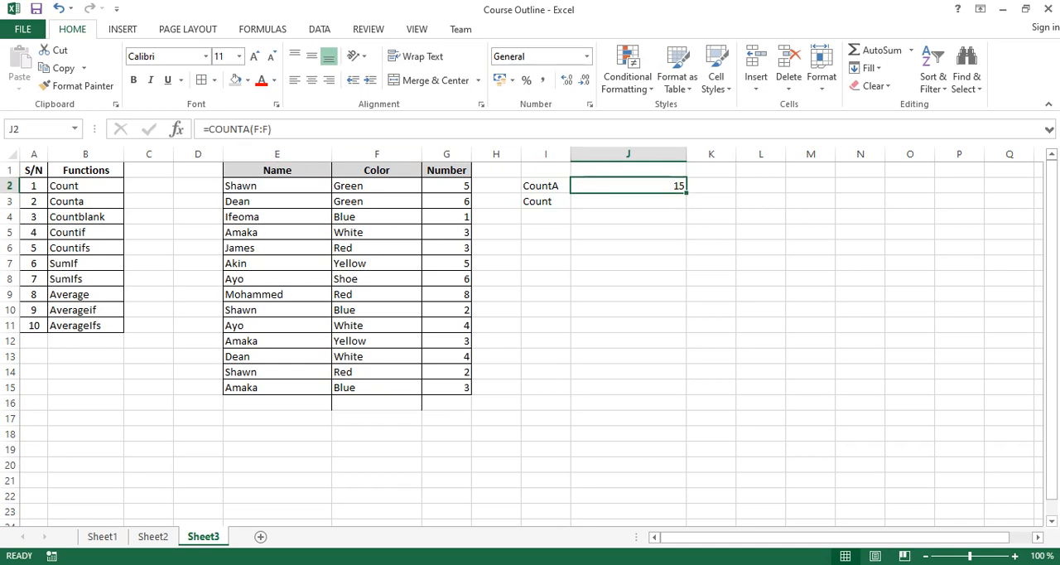
# Copy the COUNTA formula from J2 into J3 with its F:F reference unchanged.
pyautogui.press('F2')
pyautogui.press('Escape')
pyautogui.press('Down')
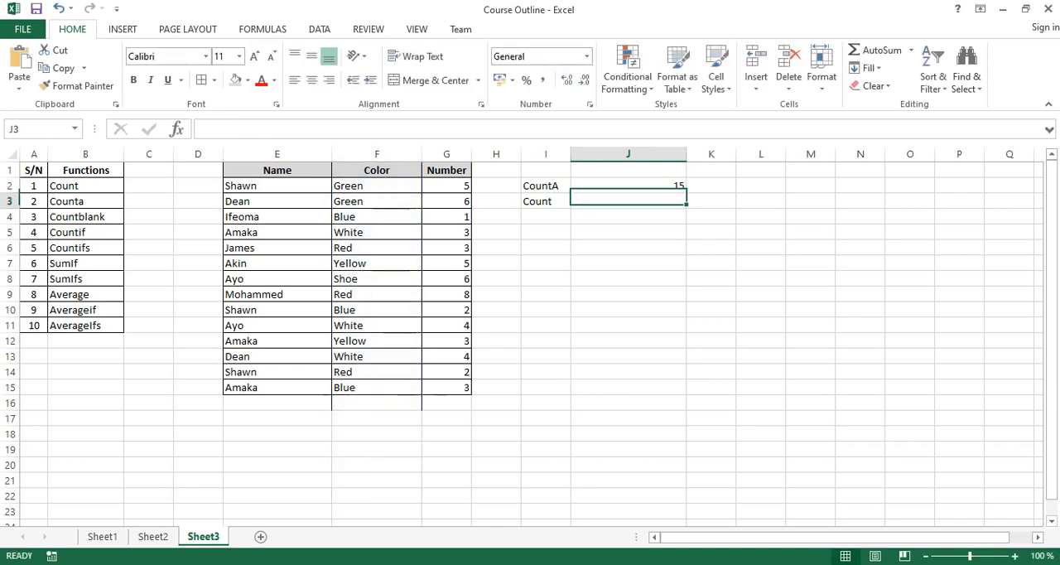
pyautogui.hotkey('ctrl', "'")
pyautogui.press('Return')
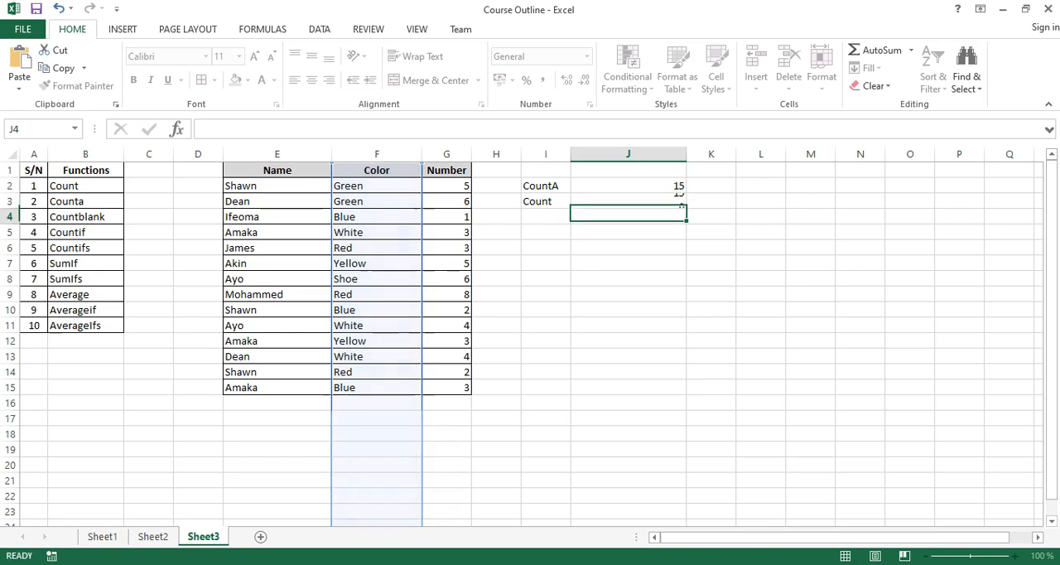
# Change the function in J3 to COUNT so the formula is =COUNT(F:F).
pyautogui.click(545, 201)
pyautogui.click(627, 201)
pyautogui.press('F2')
pyautogui.press('Left')
pyautogui.press('Left')
pyautogui.press('Left')
pyautogui.press('Left')
pyautogui.press('Left')
pyautogui.press('BackSpace')
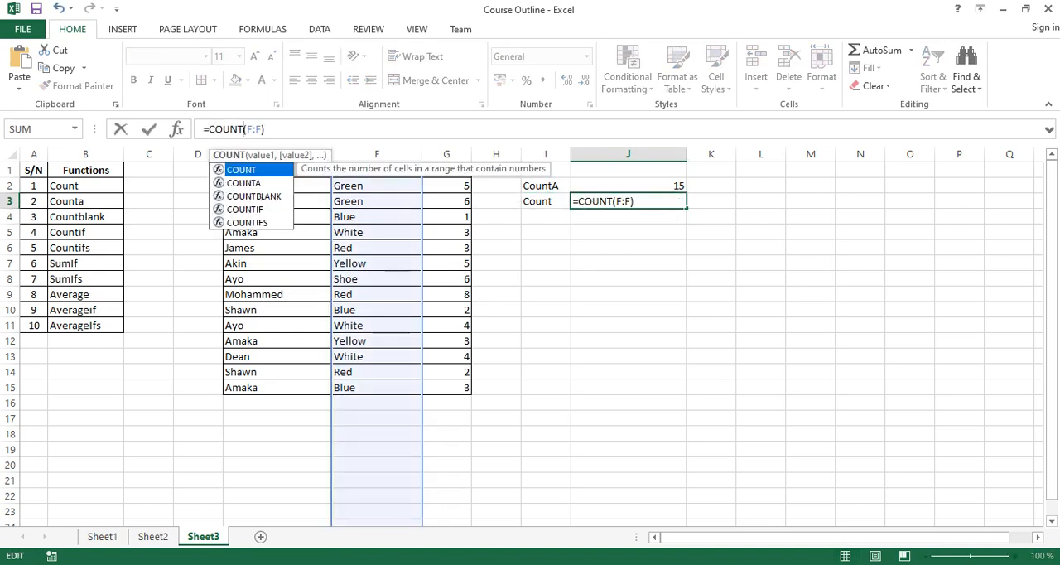
pyautogui.press('Return')
pyautogui.click(628, 202)
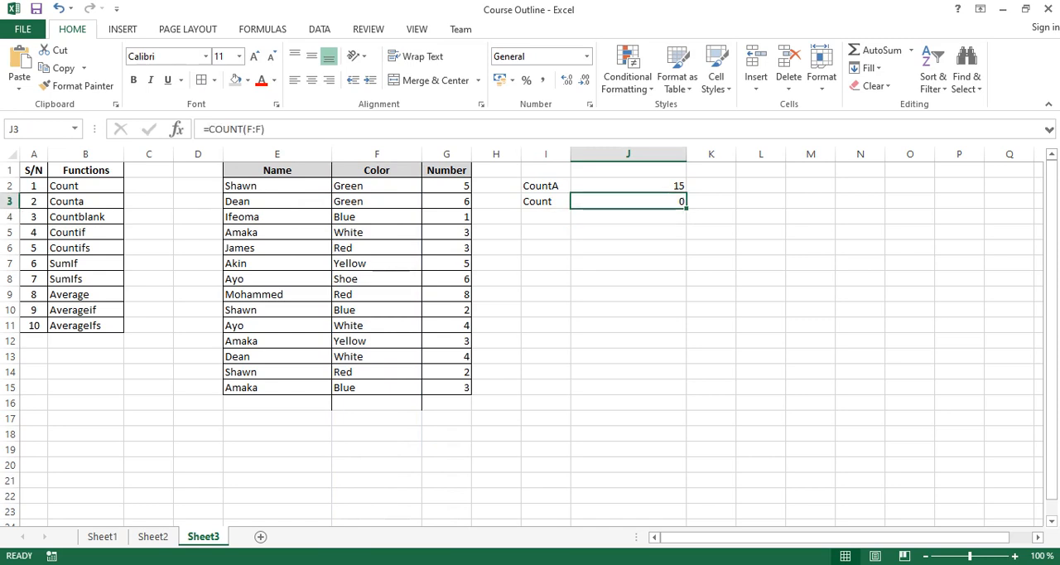
# Enter the number 1 in F17 below the Color column and check the COUNT result in J3.
pyautogui.click(377, 418)
pyautogui.write('1')
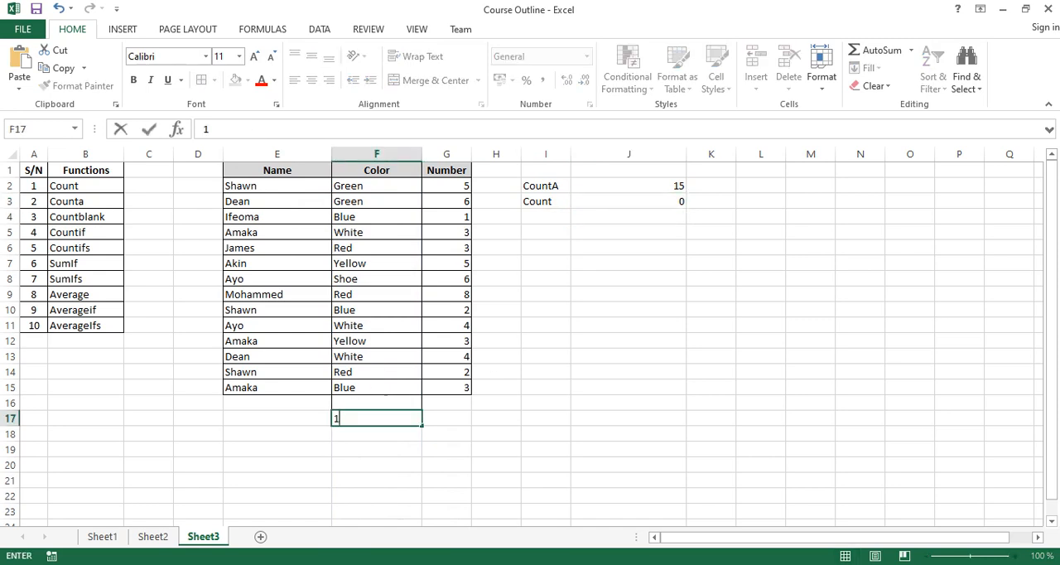
pyautogui.press('Return')
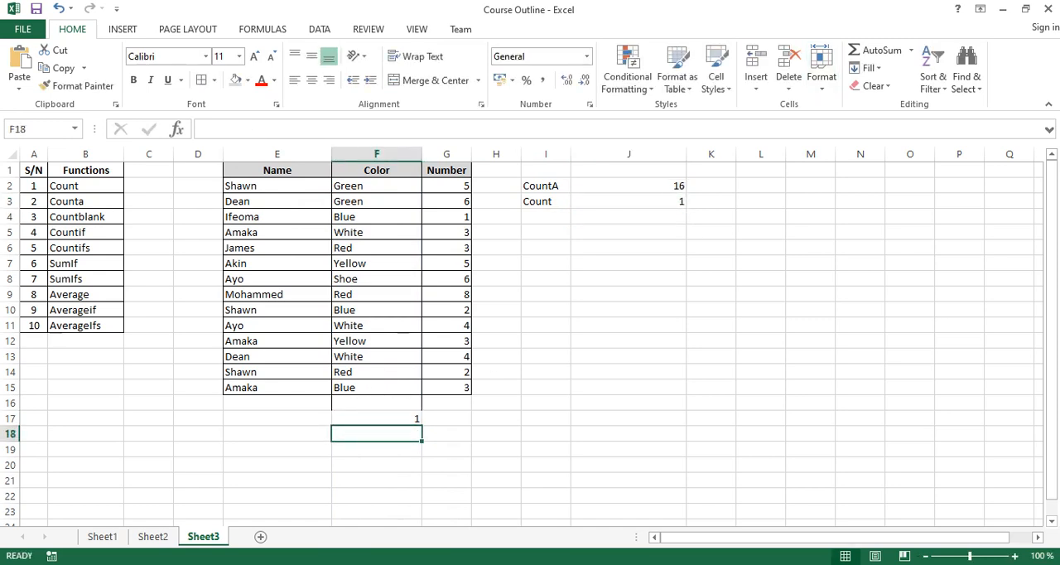
pyautogui.click(628, 201)
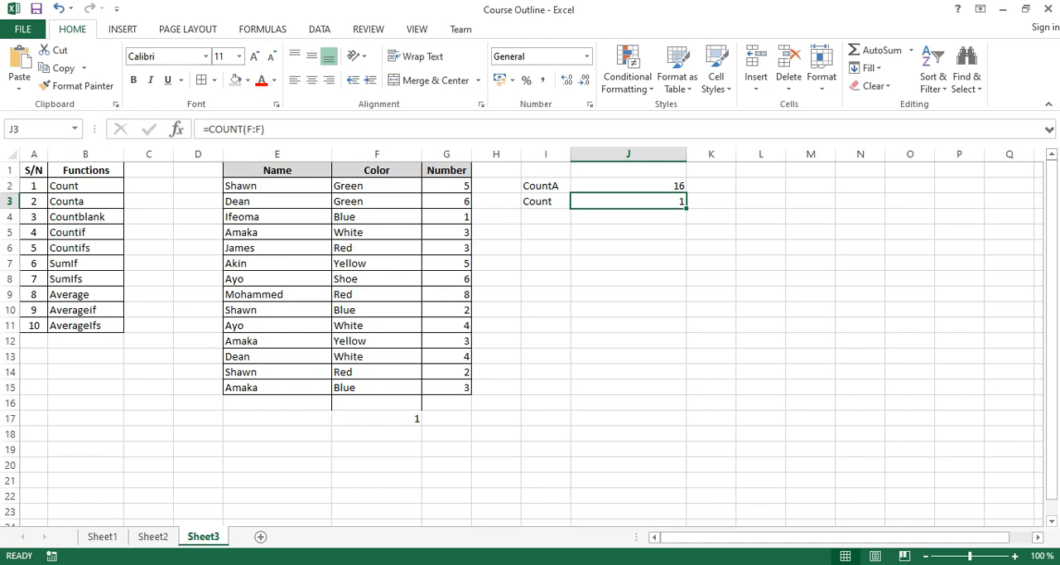
# Clear the labels and formulas in I2:K6 and empty cells F16:F17 below the Color column.
pyautogui.moveTo(545, 186); pyautogui.dragTo(712, 248)
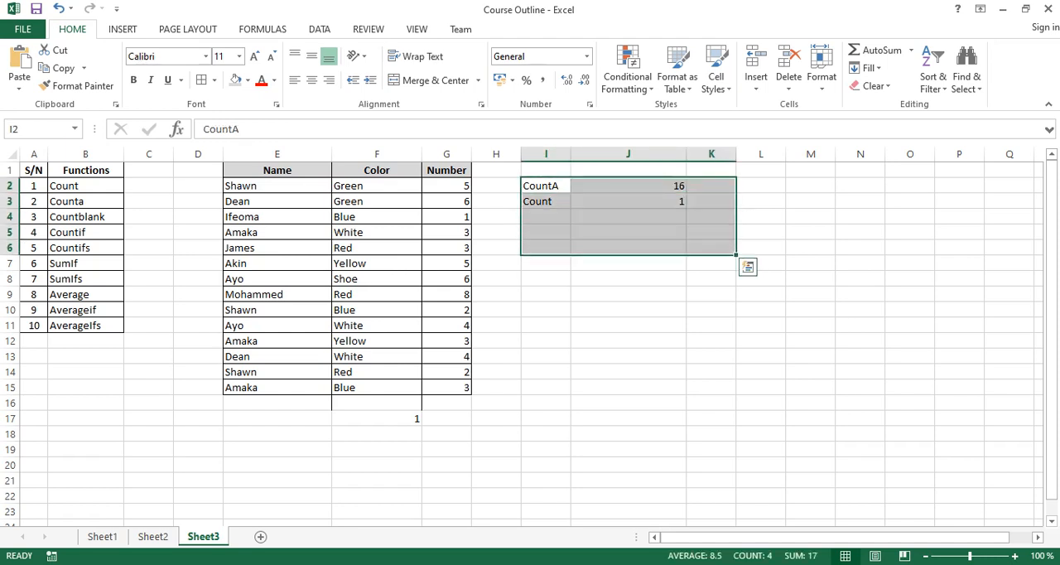
pyautogui.press('Delete')
pyautogui.click(628, 341)
pyautogui.moveTo(377, 402); pyautogui.dragTo(377, 419)
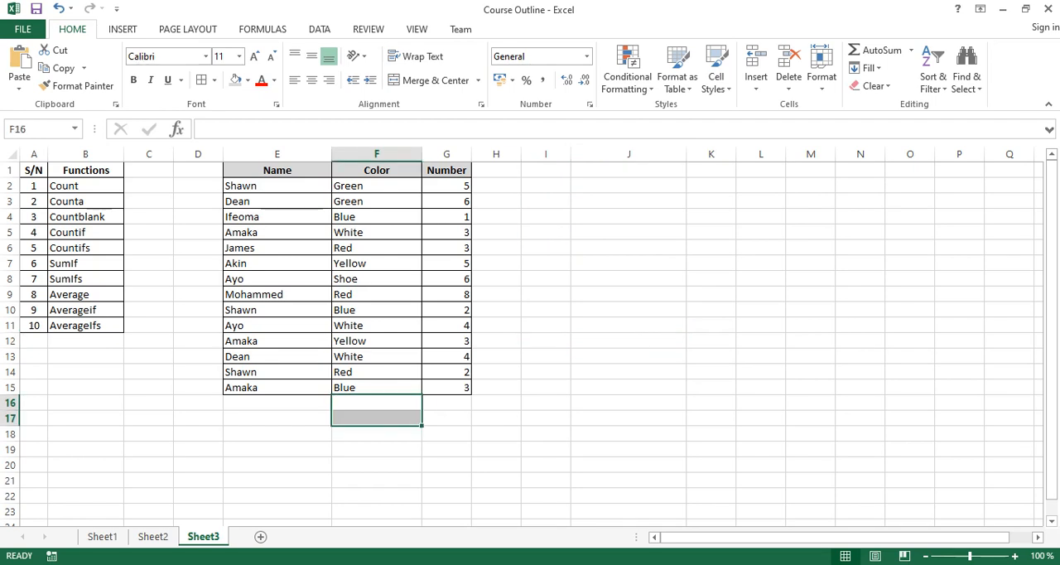
pyautogui.click(546, 279)
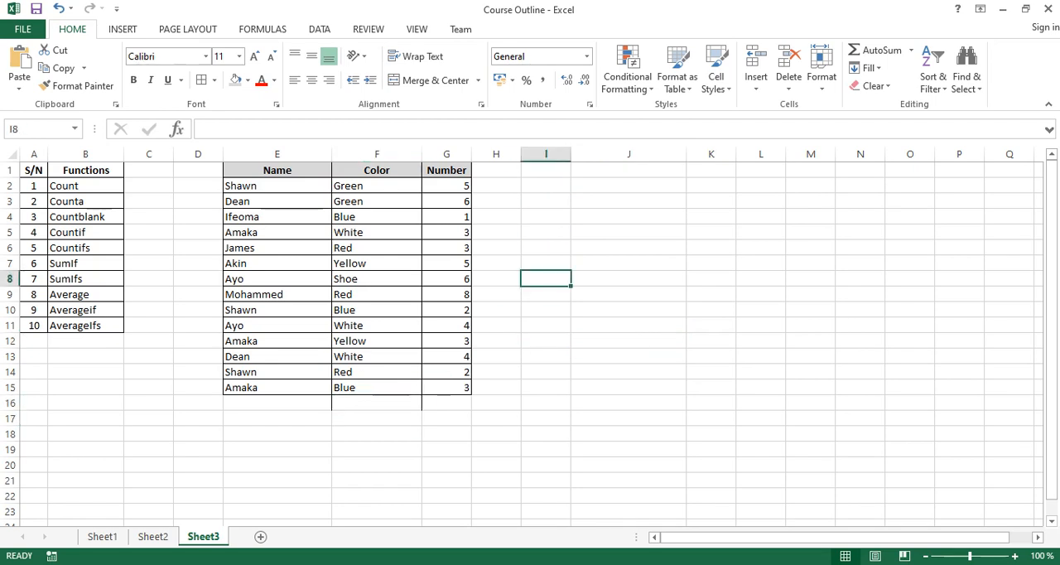
# Delete the value in G6 to leave a blank cell in the Number column.
pyautogui.click(447, 248)
pyautogui.press('Delete')
pyautogui.press('Down')
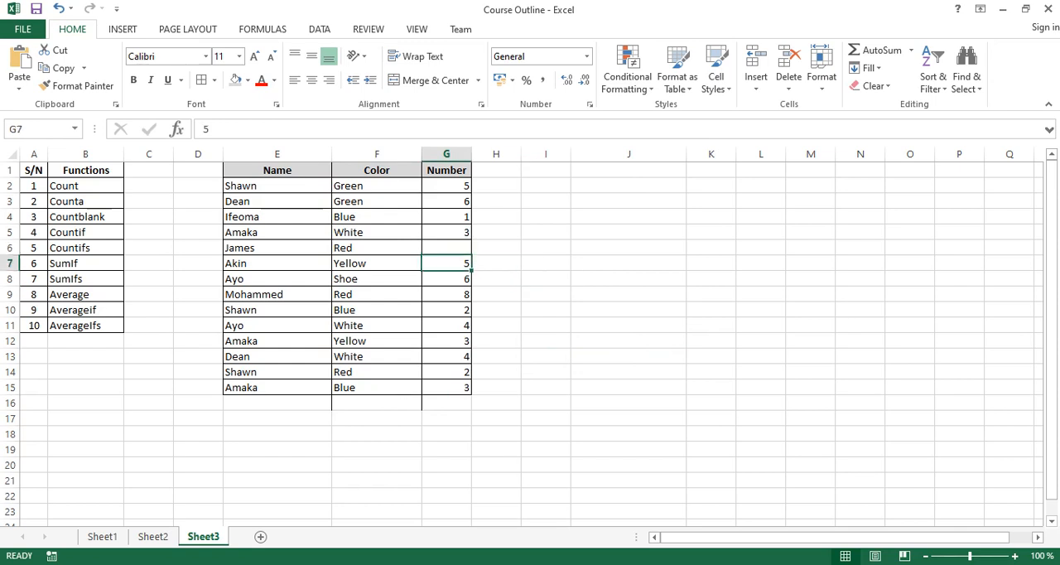
pyautogui.click(629, 356)
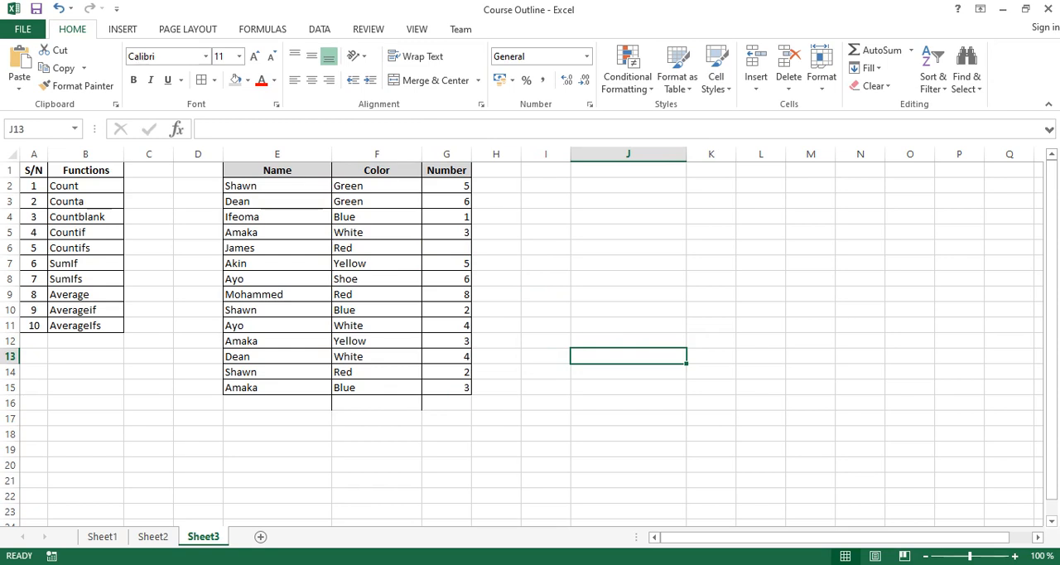
# Enter the formula =COUNTBLANK(G2:G15) in J2 to count the blank cells in the Number column.
pyautogui.click(628, 185)
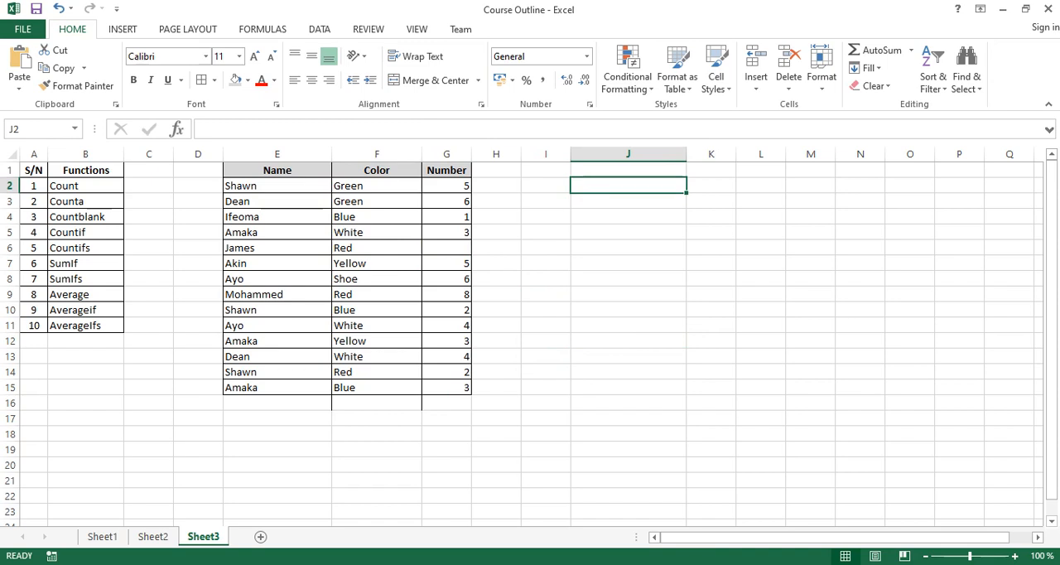
pyautogui.write('=')
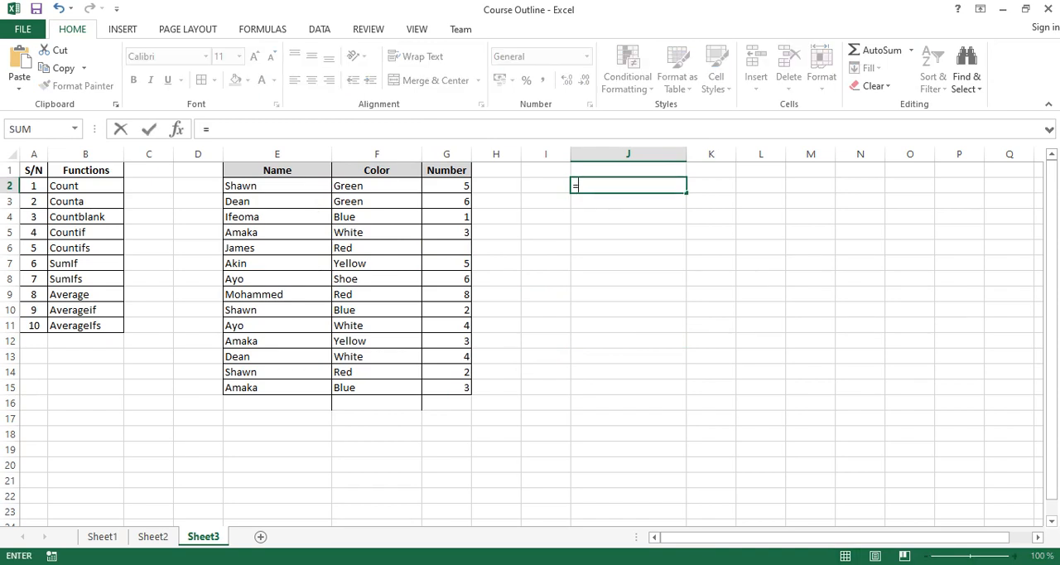
pyautogui.write('coun')
pyautogui.press('Down')
pyautogui.press('Down')
pyautogui.press('Tab')
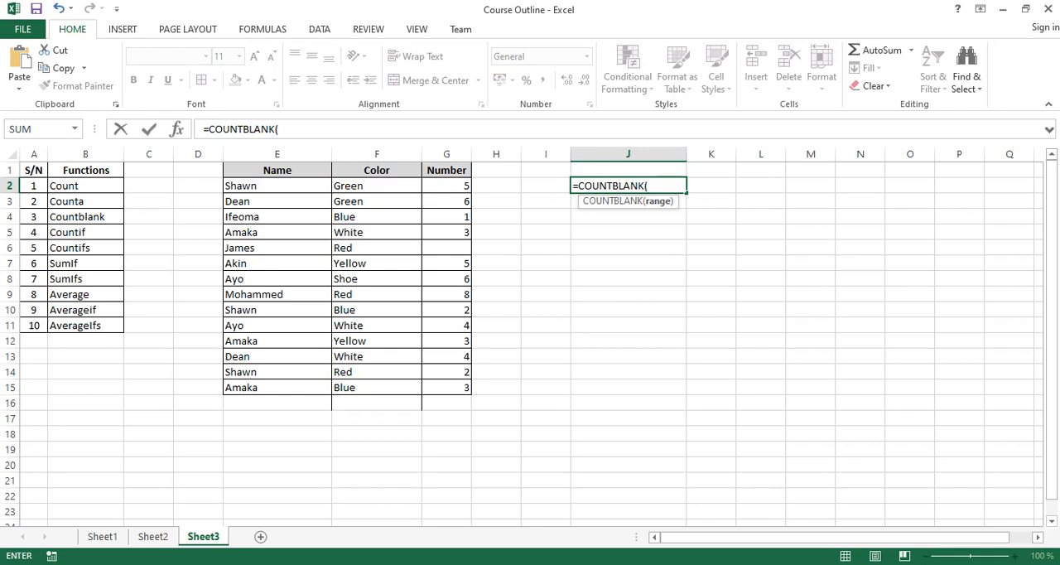
pyautogui.moveTo(447, 185); pyautogui.dragTo(451, 387)
pyautogui.press('Return')
pyautogui.click(628, 185)
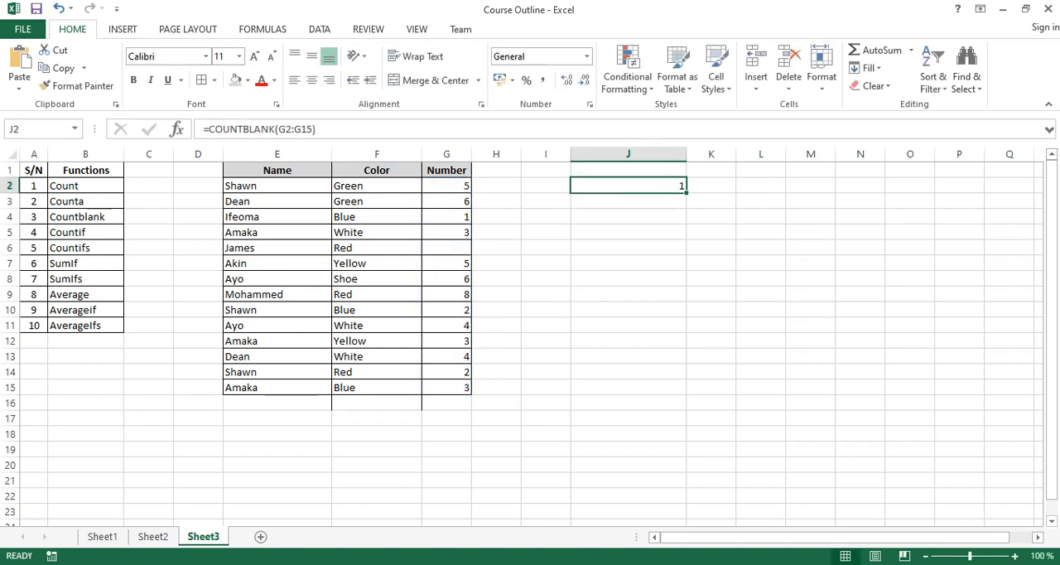
# Enter 2 in the blank cell G6 and check the COUNTBLANK result in J2.
pyautogui.click(447, 248)
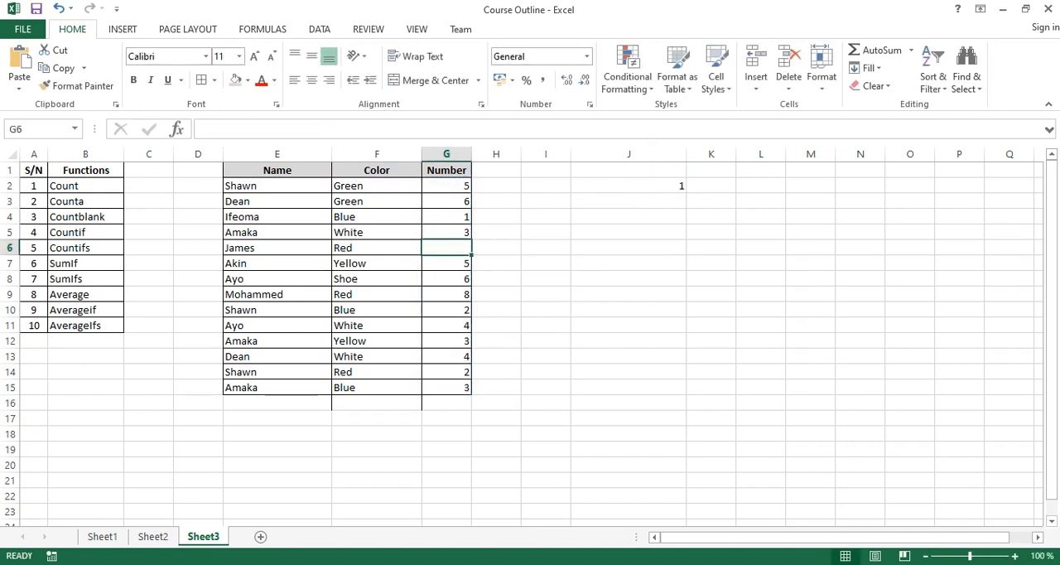
pyautogui.write('2')
pyautogui.press('Return')
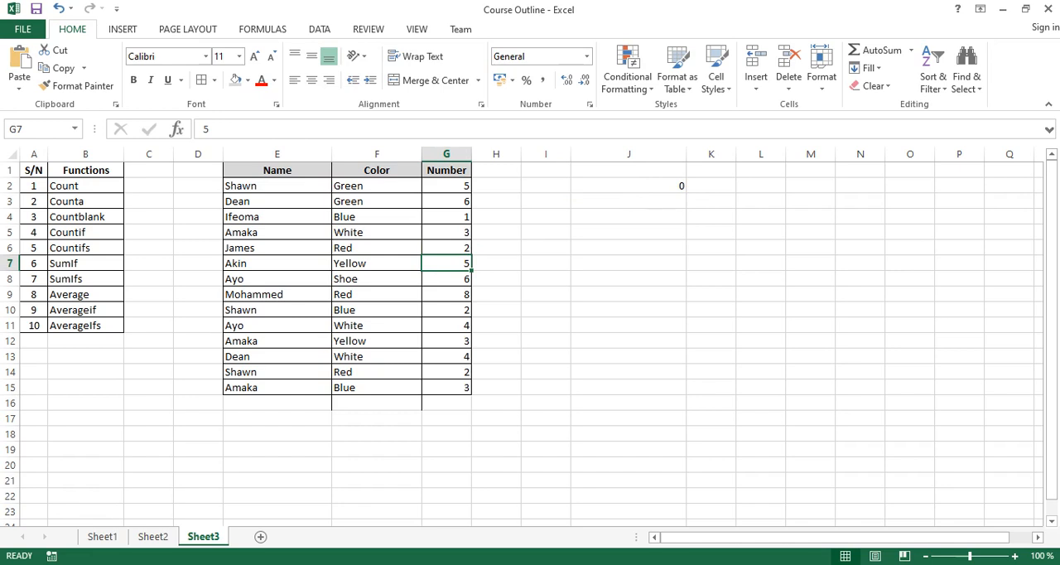
pyautogui.click(628, 186)
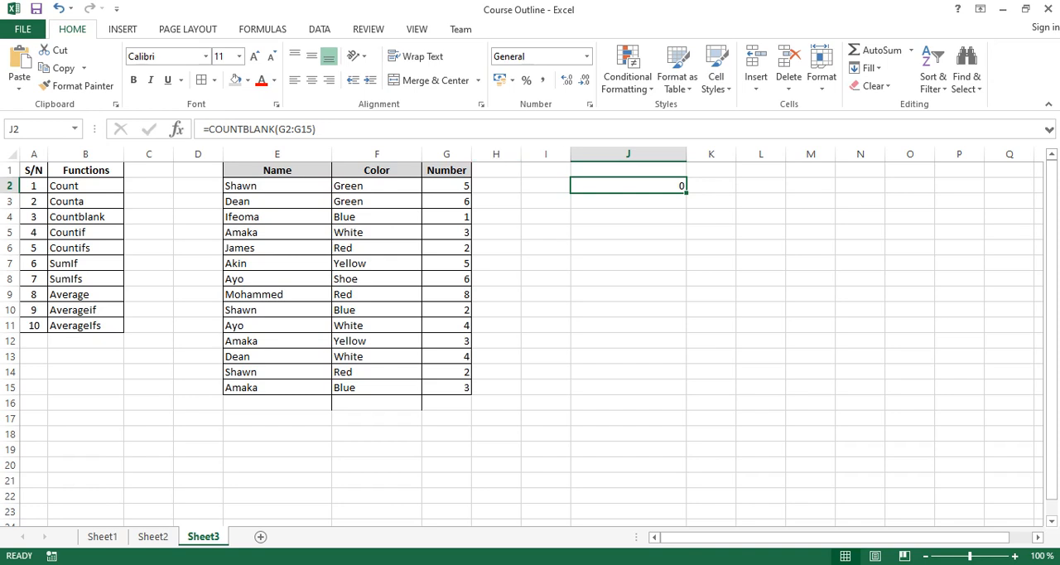
# Replace the formula in J2 with a COUNTIF over E:E, using the name shown in E2 as the quoted criterion.
pyautogui.press('Delete')
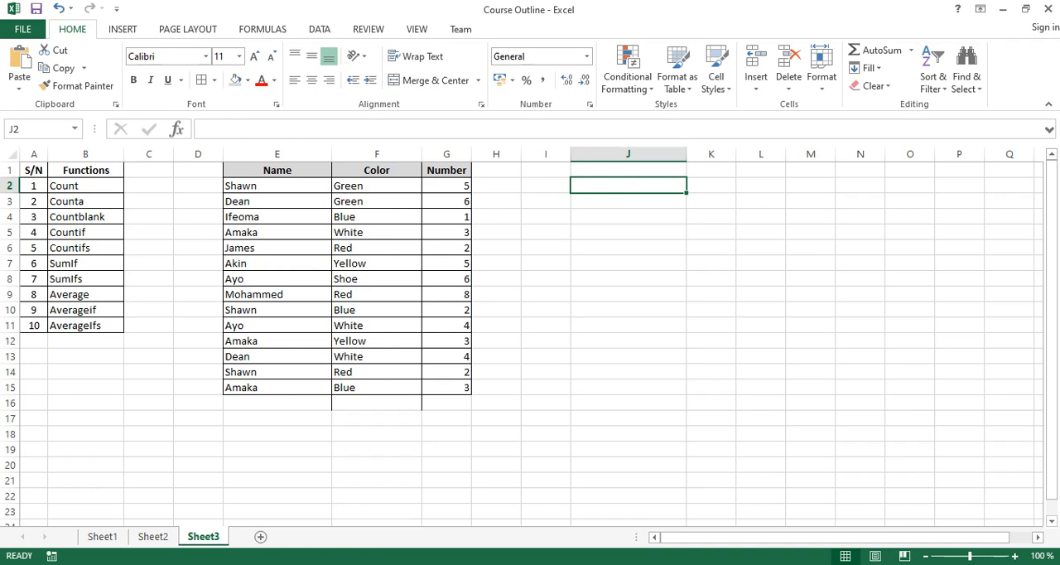
pyautogui.write('=countif')
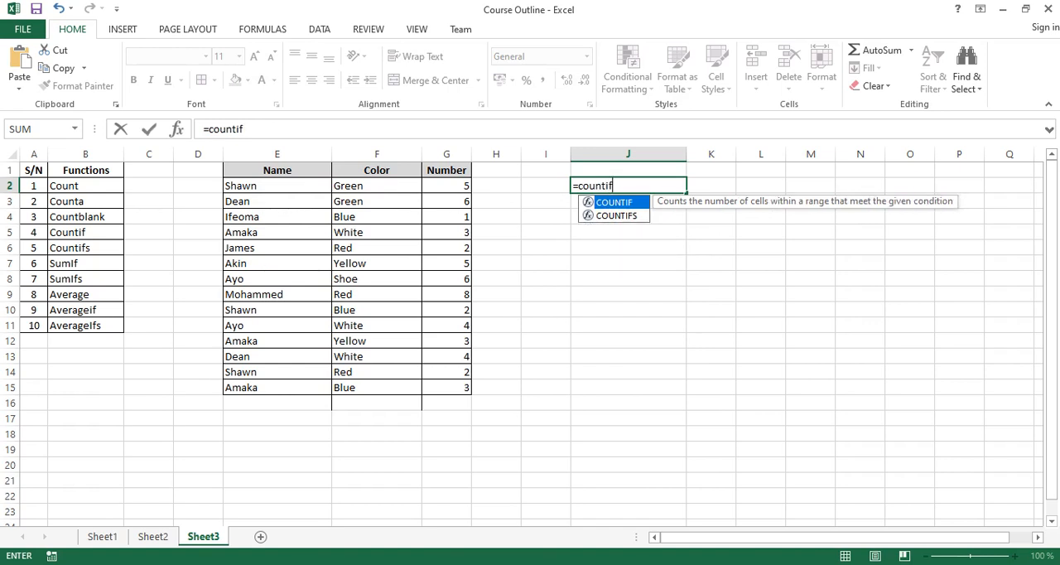
pyautogui.press('Tab')
pyautogui.click(276, 154)
pyautogui.write(',')
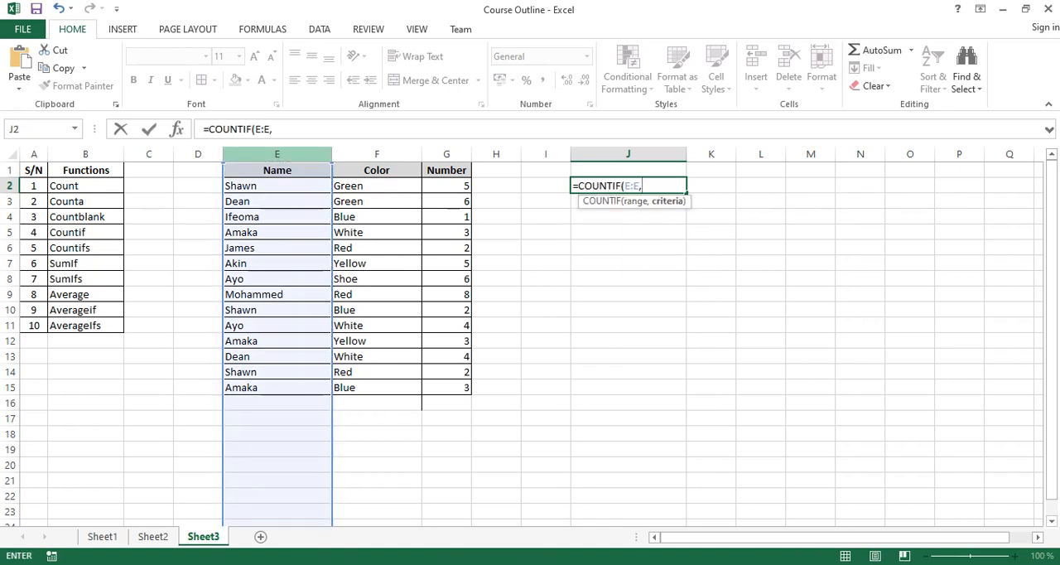
pyautogui.write('"Shawn"')
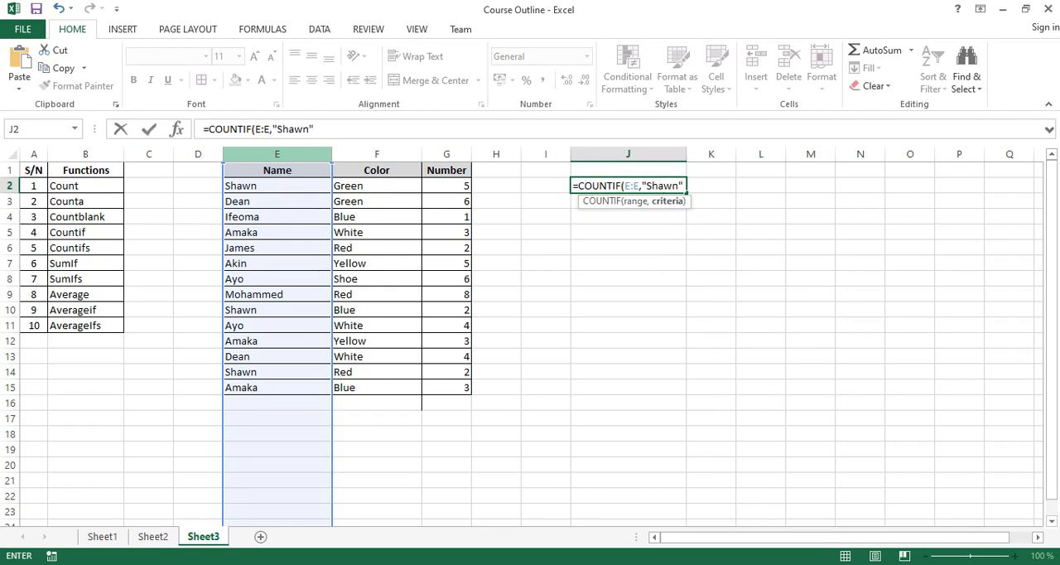
pyautogui.press('Return')
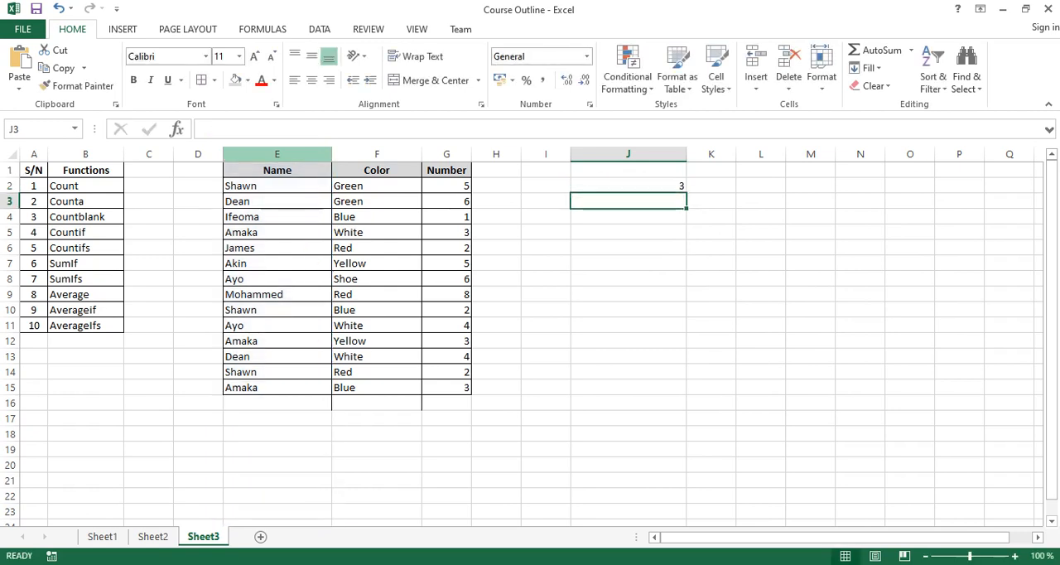
pyautogui.press('Up')
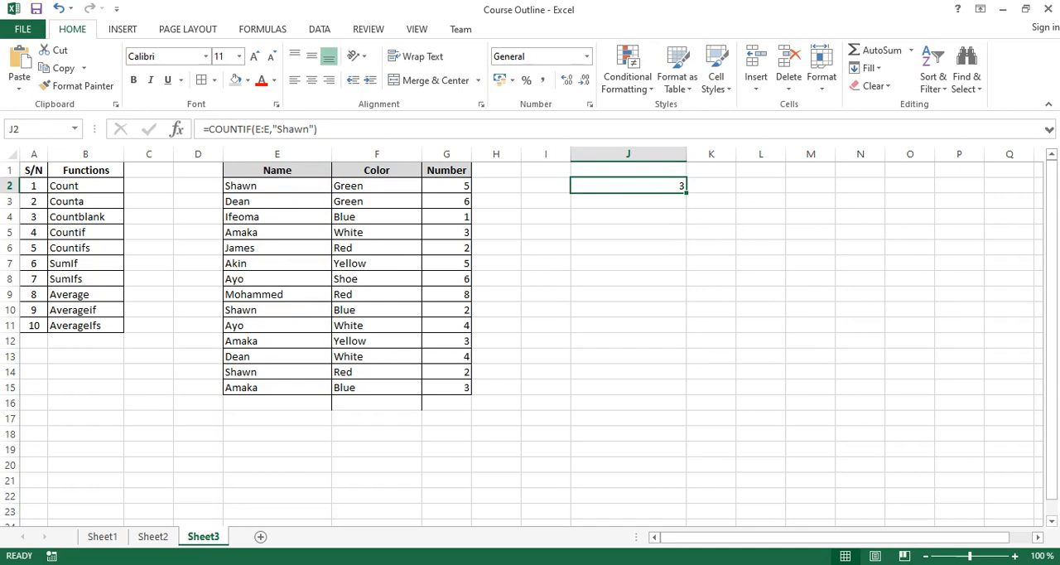
# Check the COUNTIF result against the matching names in E2, E10 and E14.
pyautogui.click(277, 185)
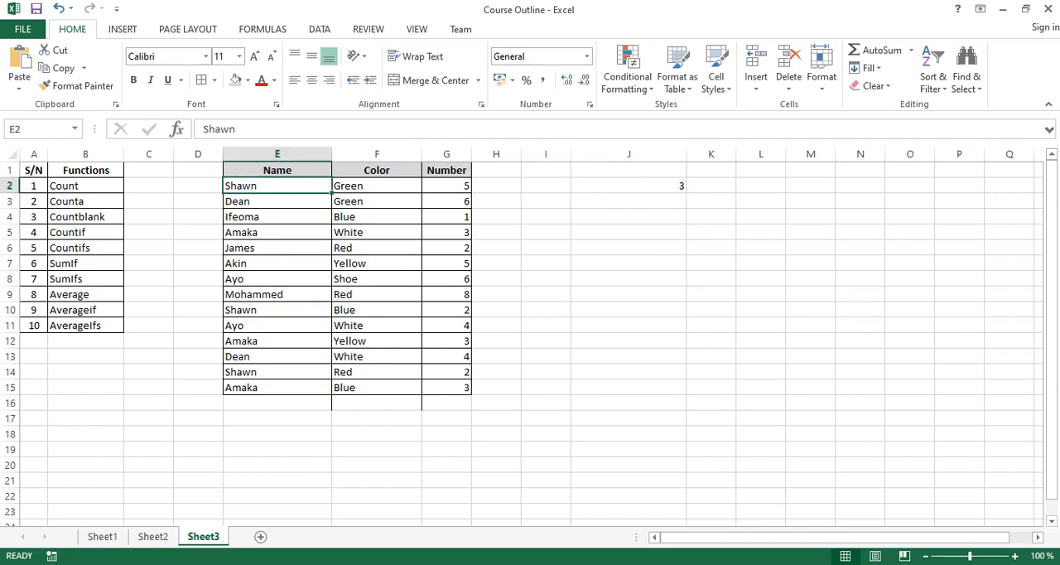
pyautogui.click(278, 309)
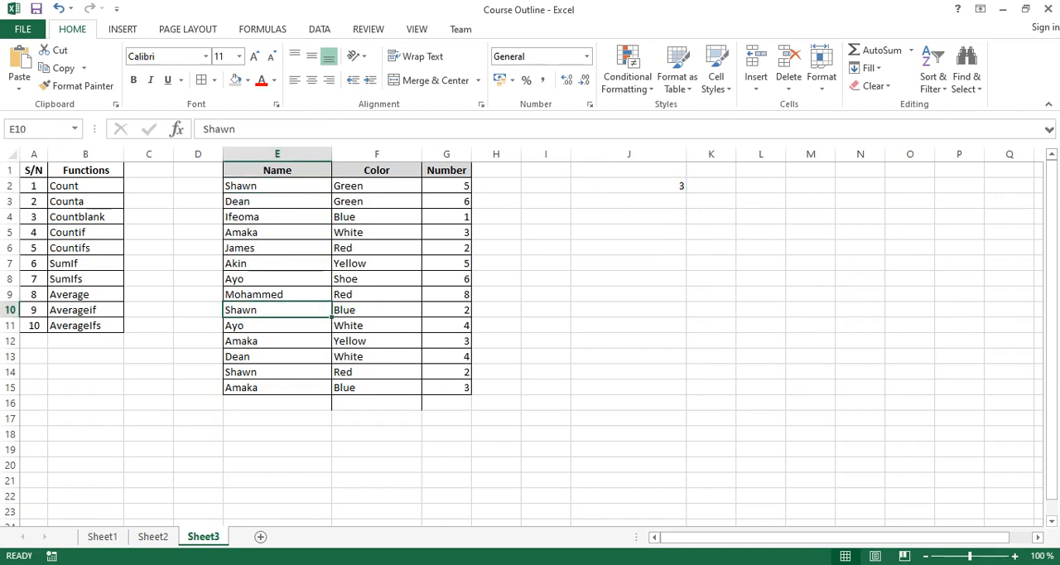
pyautogui.click(277, 372)
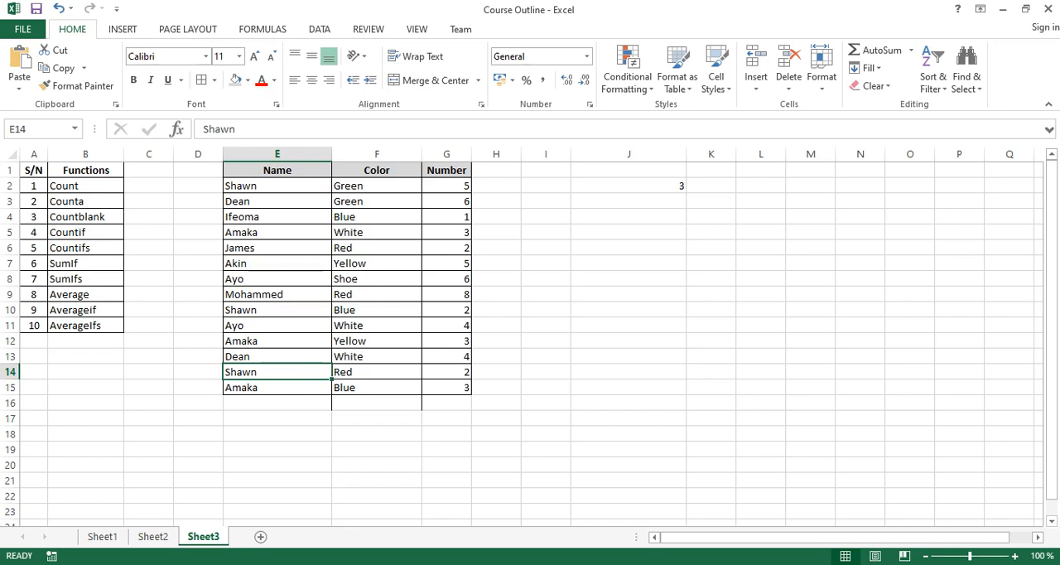
# Change the COUNTIF criterion in J2 to the name shown in E3 and check the matches in E3 and E13.
pyautogui.click(629, 185)
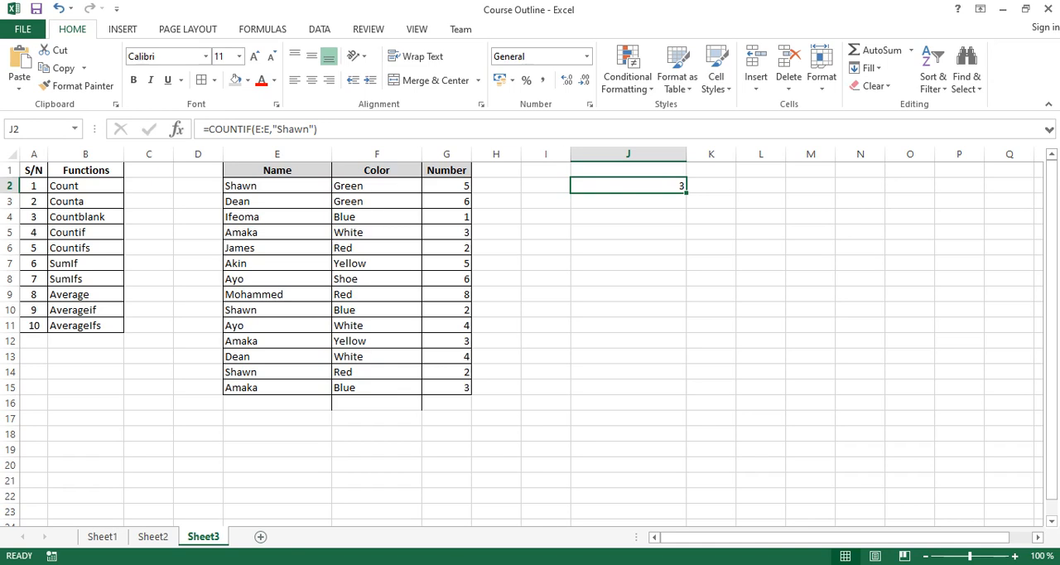
pyautogui.doubleClick(292, 130)
pyautogui.write('Dean')
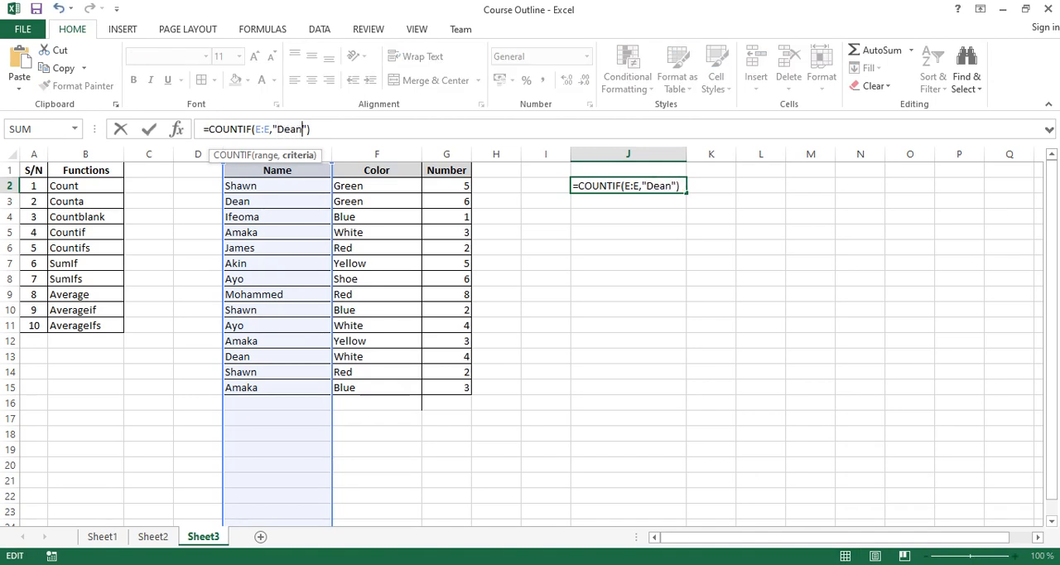
pyautogui.press('Return')
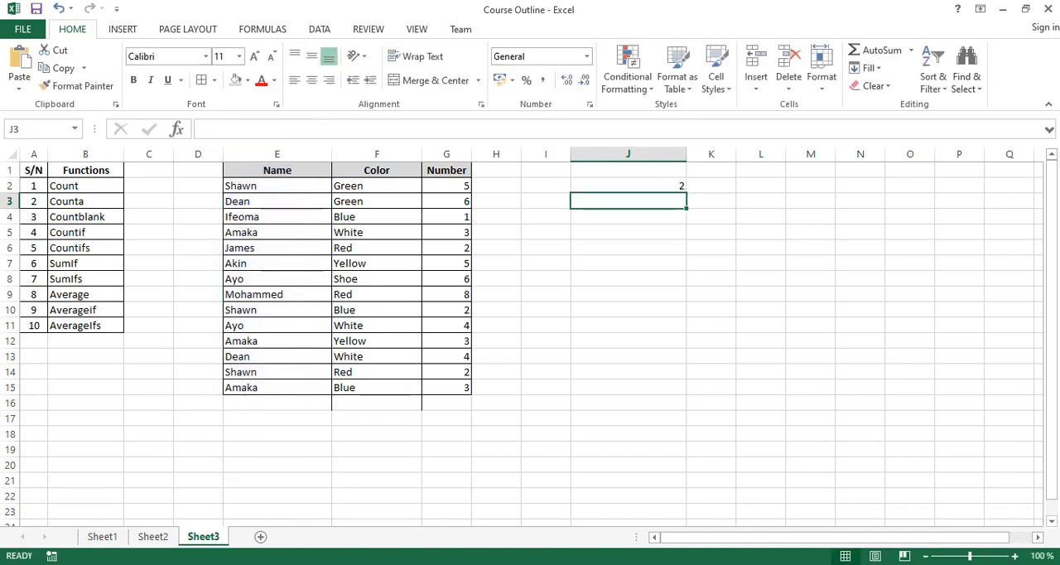
pyautogui.click(285, 201)
pyautogui.click(277, 356)
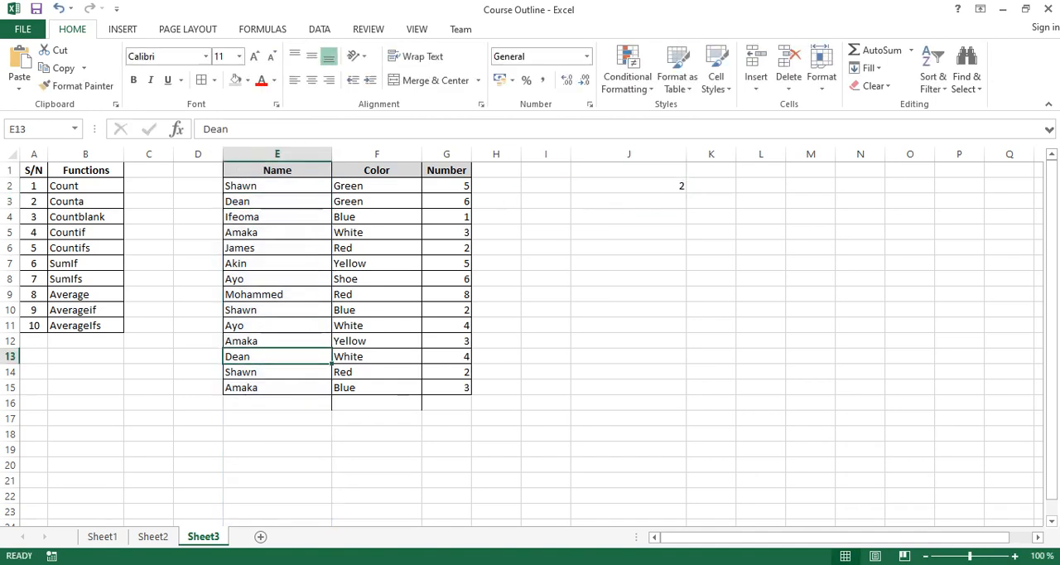
# Extend the formula in J2 by adding a second COUNTIF over E:E, using the name shown in E2 as the quoted criterion.
pyautogui.click(628, 186)
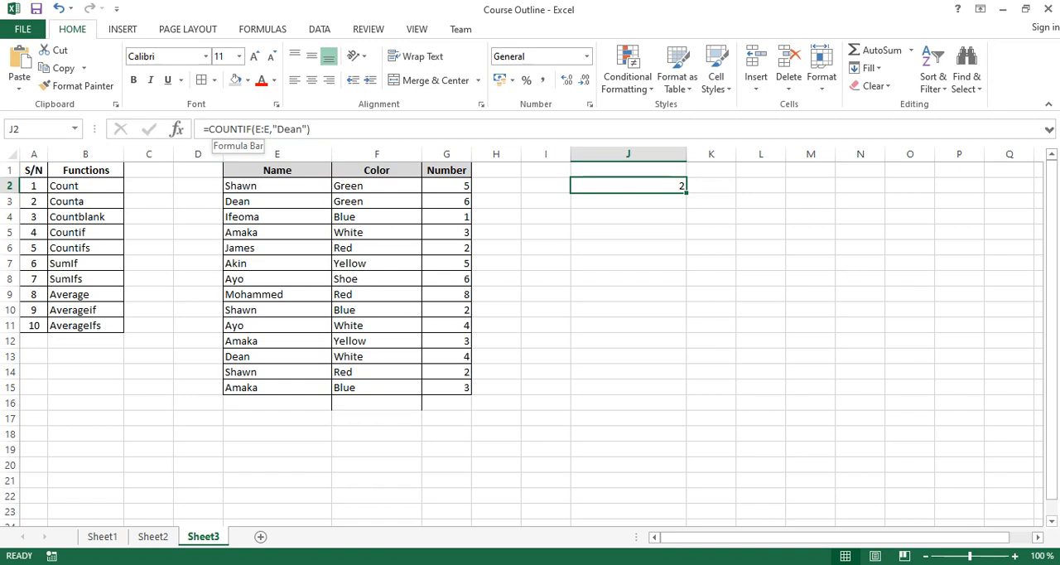
pyautogui.click(312, 129)
pyautogui.write('+counr')
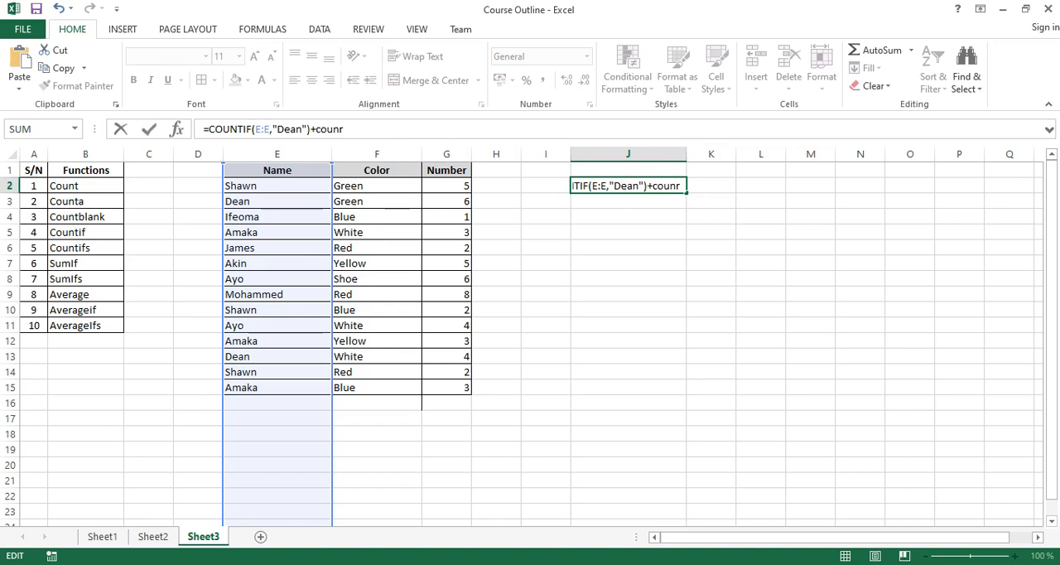
pyautogui.press('BackSpace')
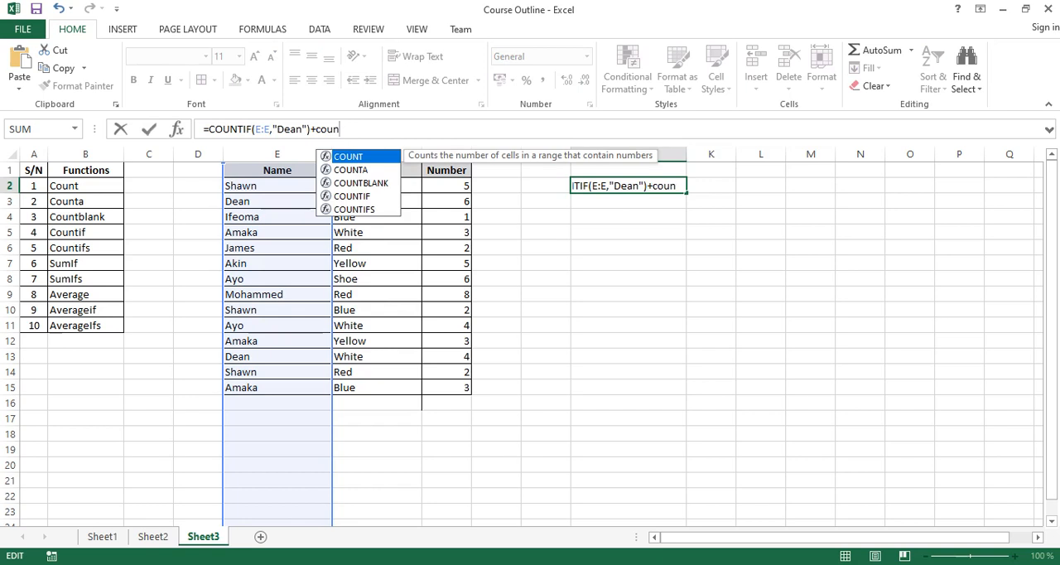
pyautogui.write('ti')
pyautogui.press('Tab')
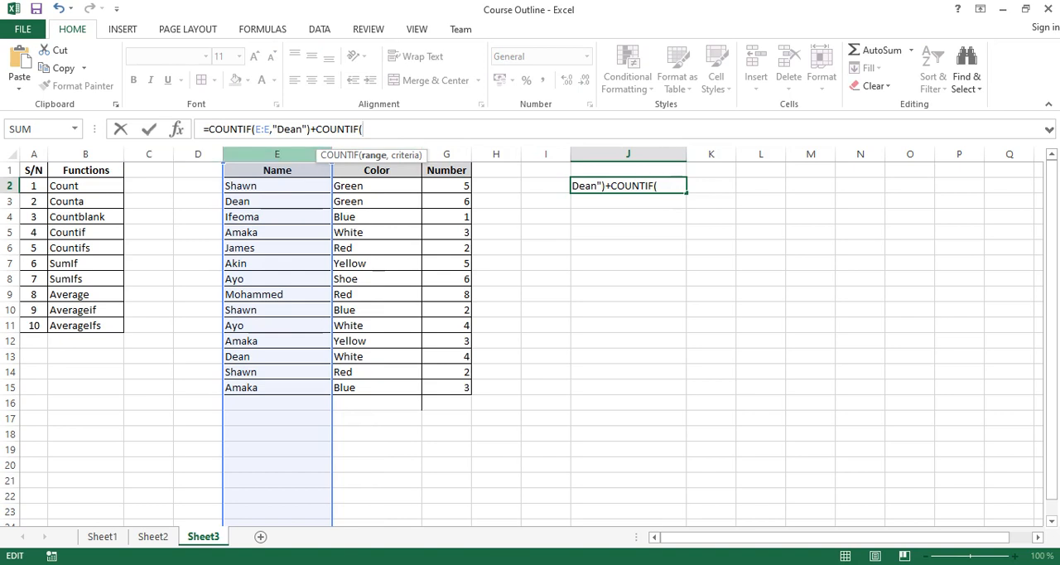
pyautogui.click(277, 155)
pyautogui.write(',')
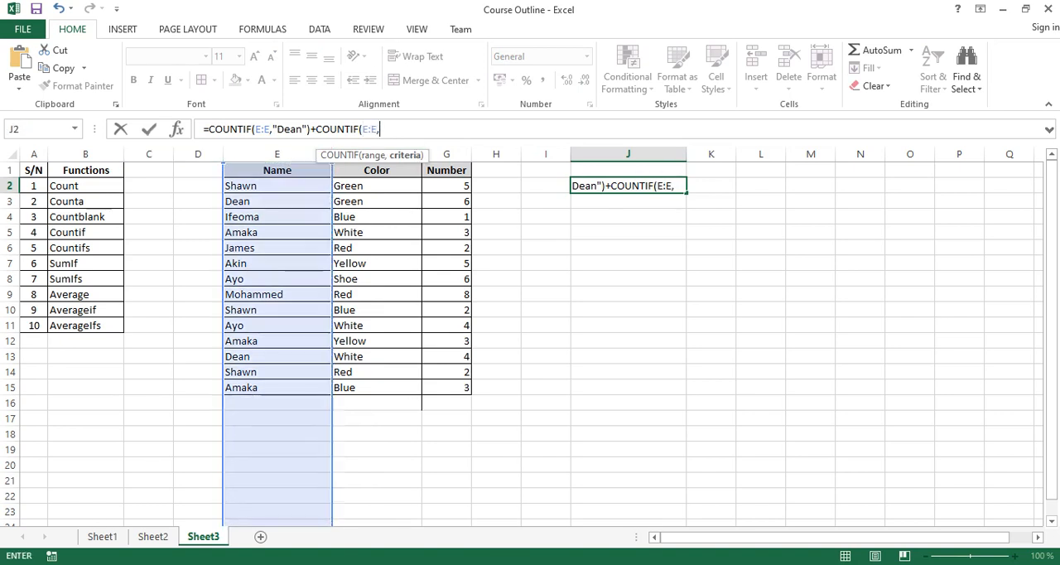
pyautogui.write('"Sha')
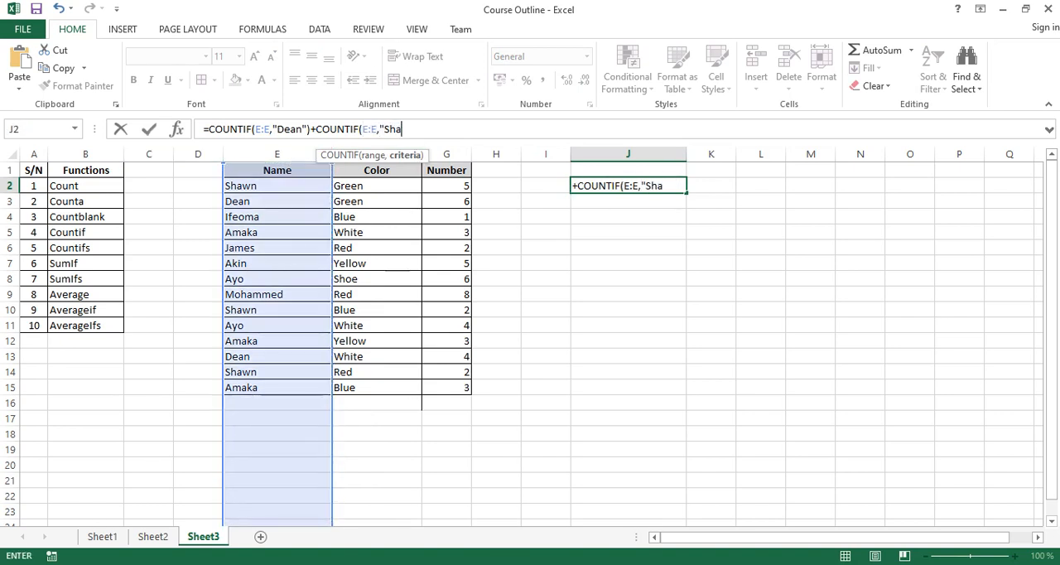
pyautogui.write('wn"')
pyautogui.press('Return')
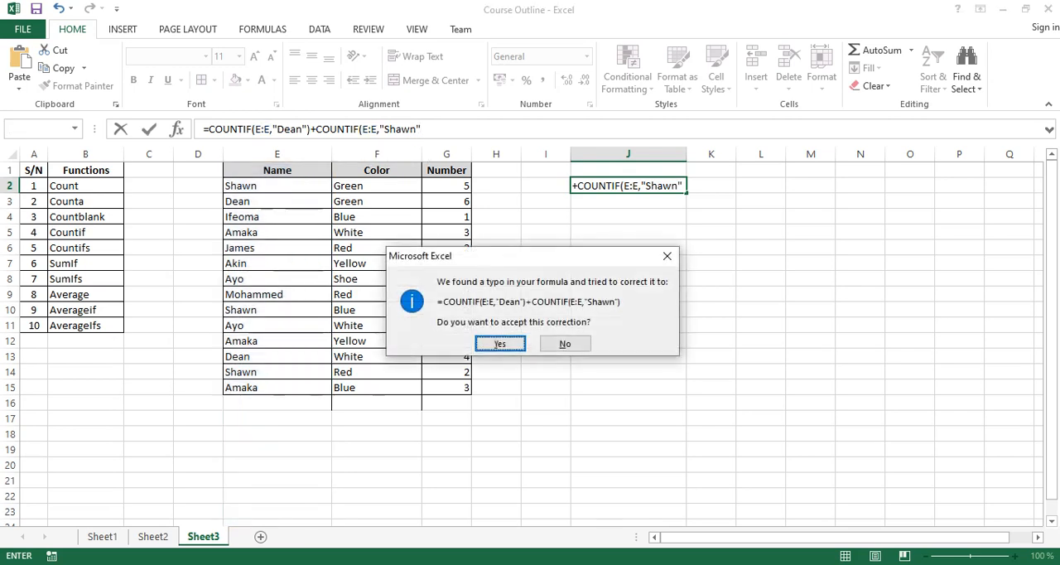
pyautogui.press('Return')
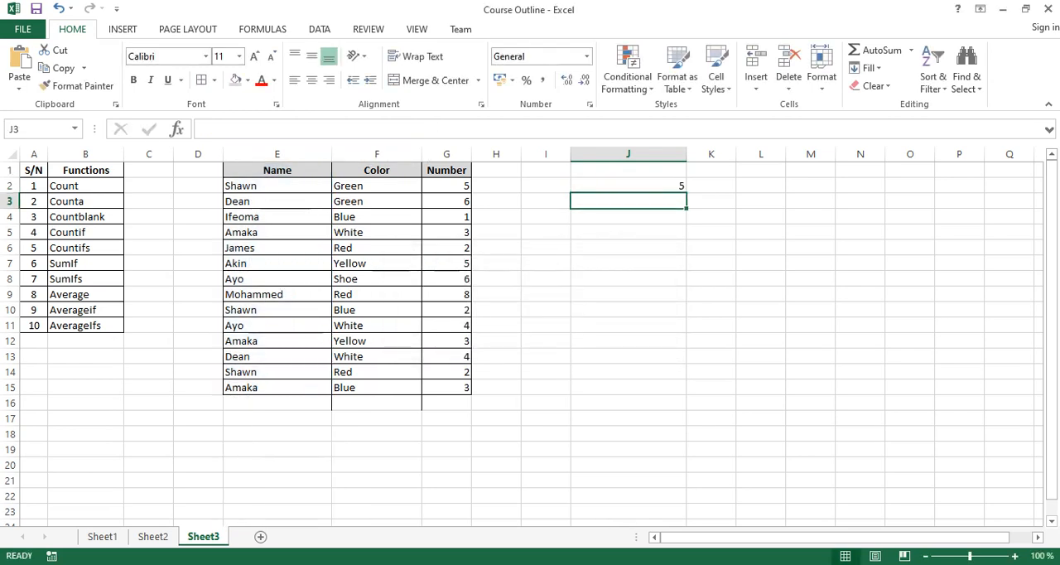
# Clear the combined COUNTIF formula from J2.
pyautogui.click(628, 186)
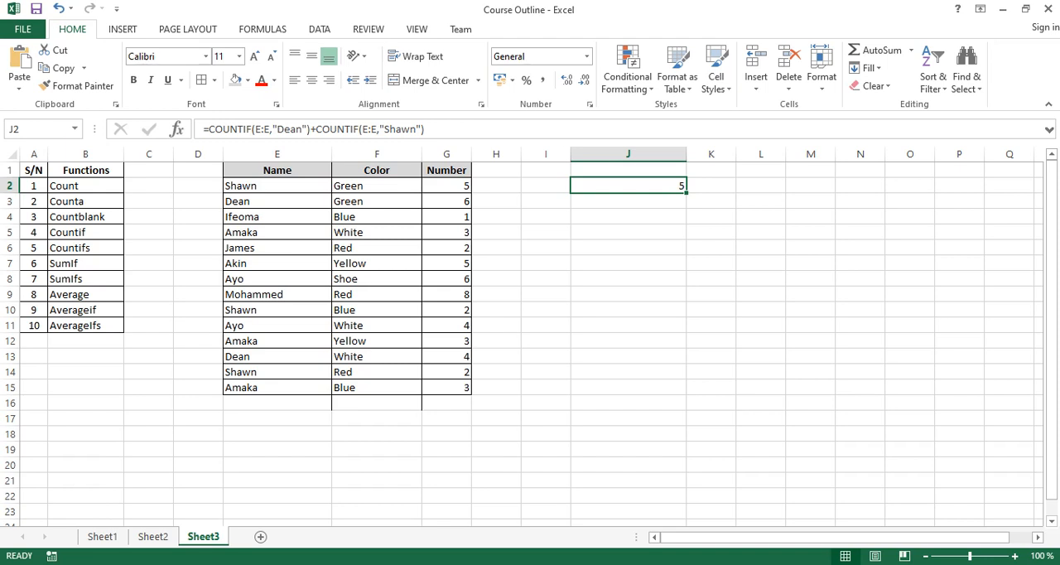
pyautogui.press('Delete')
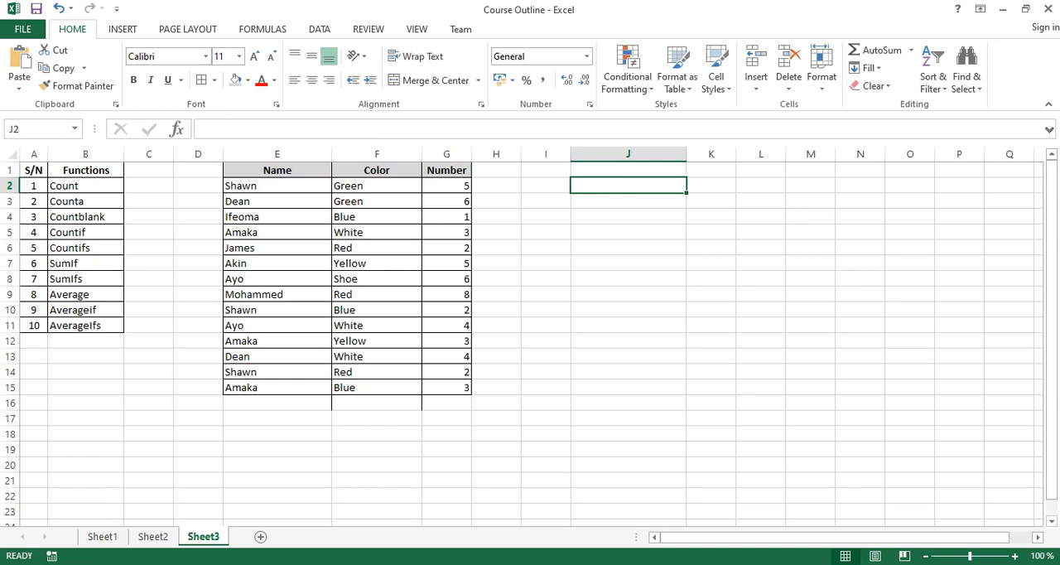
pyautogui.write('Countif')
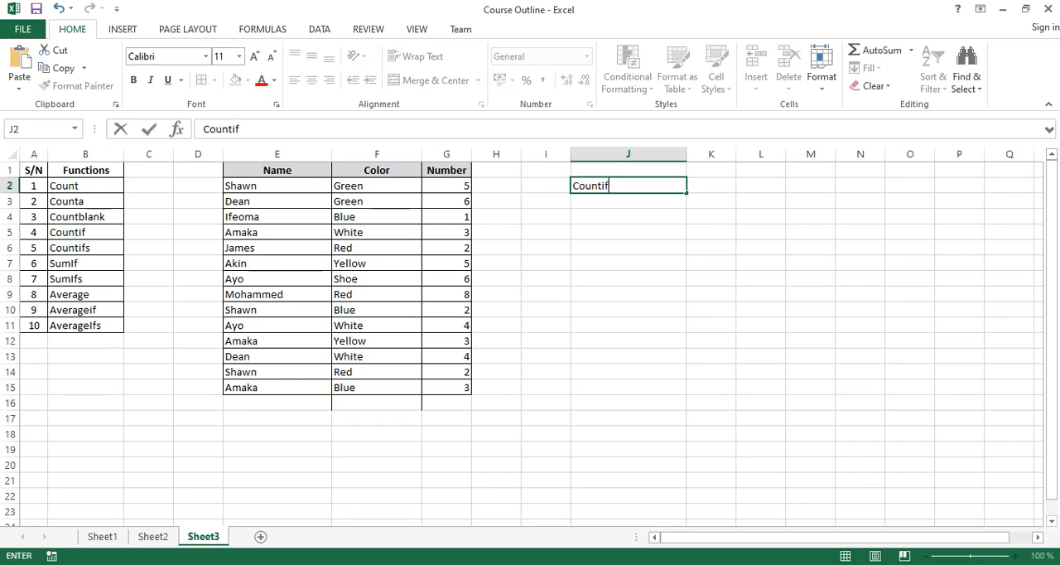
pyautogui.write('s')
pyautogui.moveTo(614, 186); pyautogui.dragTo(572, 186)
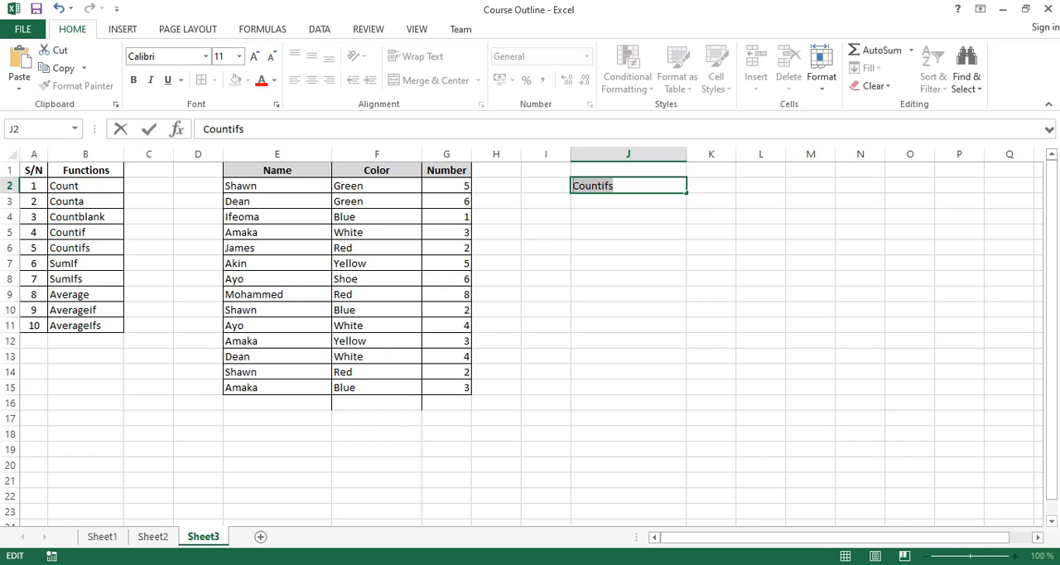
pyautogui.press('BackSpace')
pyautogui.press('BackSpace')
pyautogui.press('BackSpace')
pyautogui.press('BackSpace')
pyautogui.press('BackSpace')
pyautogui.press('BackSpace')
pyautogui.press('BackSpace')
pyautogui.press('BackSpace')
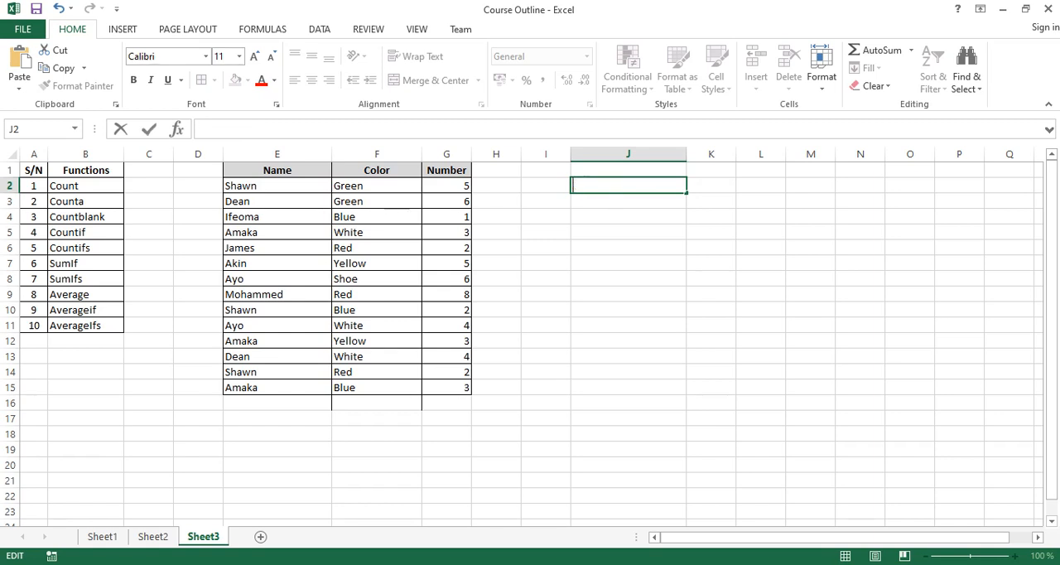
# Start a COUNTIFS formula in J2 with E:E as the first criteria range and the name shown in E2 as its quoted criterion.
pyautogui.write('=')
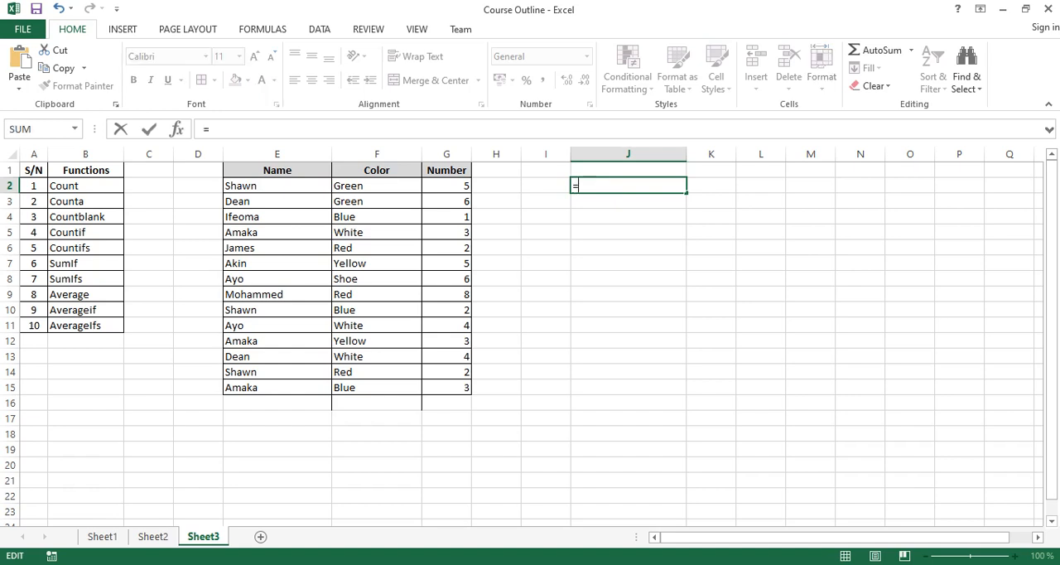
pyautogui.write('Count')
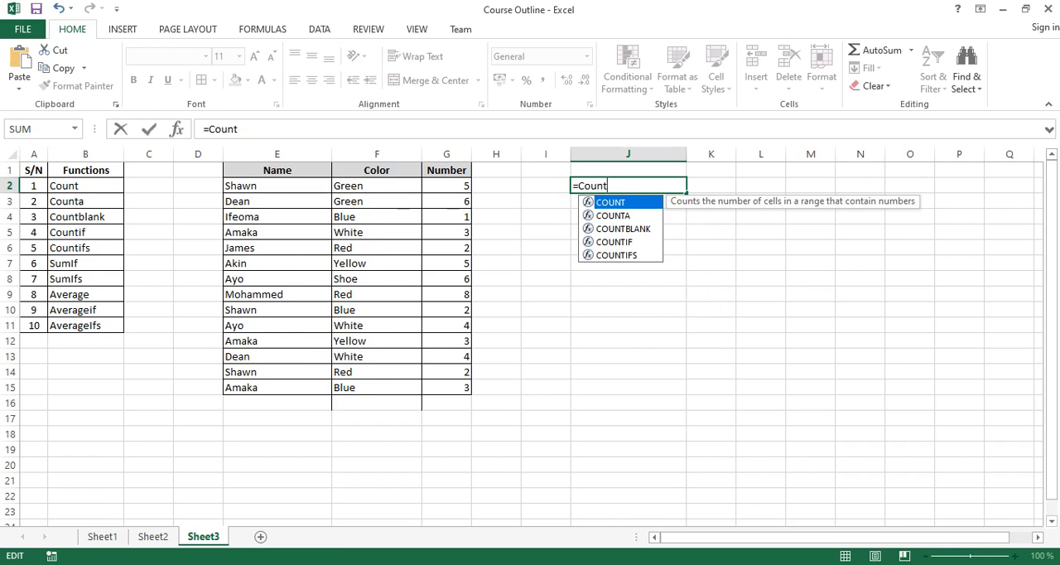
pyautogui.press('Down')
pyautogui.press('Down')
pyautogui.press('Down')
pyautogui.press('Down')
pyautogui.press('Tab')
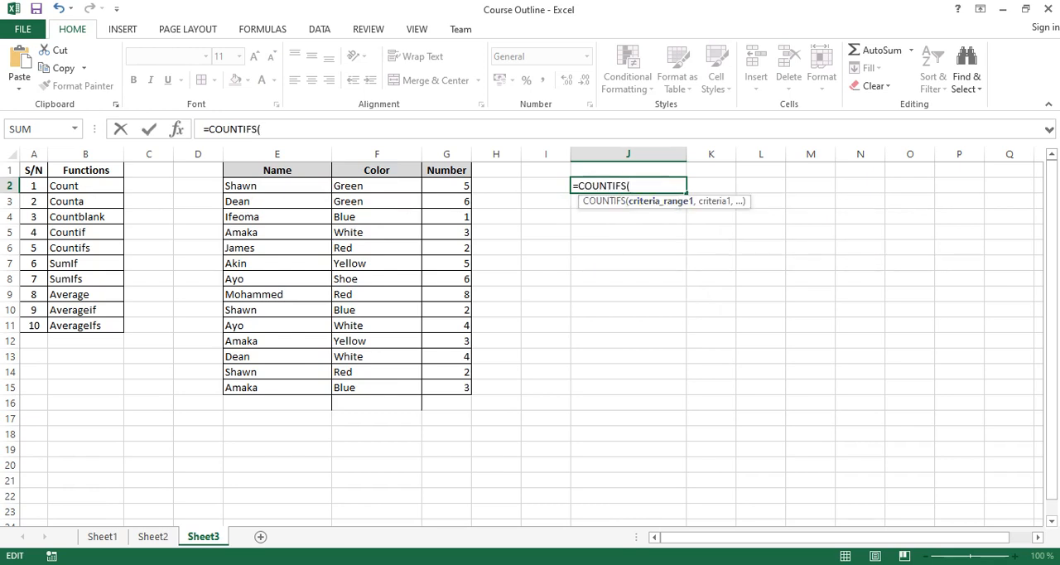
pyautogui.click(277, 154)
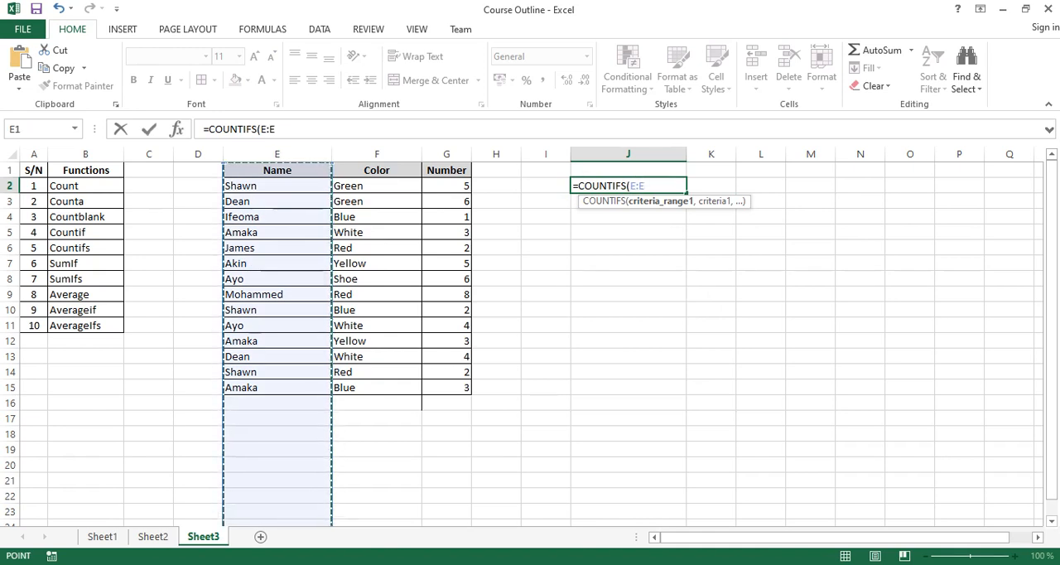
pyautogui.write(',')
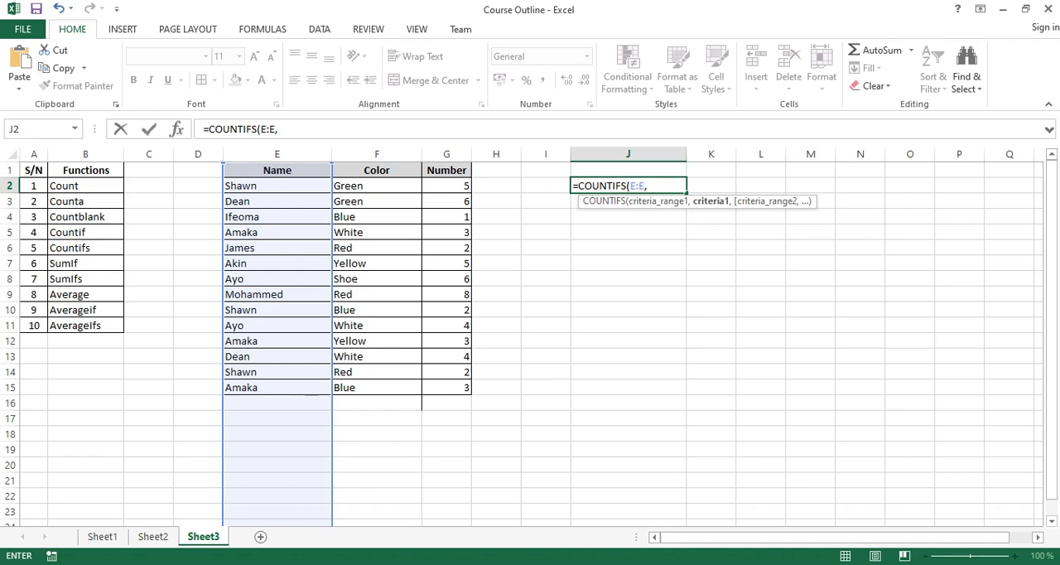
pyautogui.write('"Shawn",')
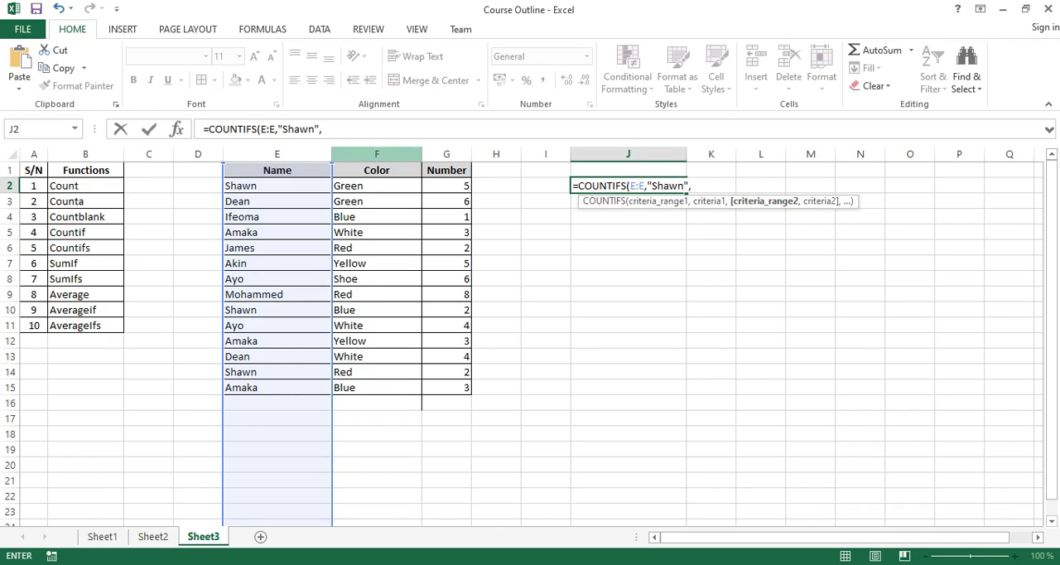
# Add F:F as the second criteria range with the criterion "Green" and complete the COUNTIFS formula in J2.
pyautogui.click(377, 154)
pyautogui.write(',')
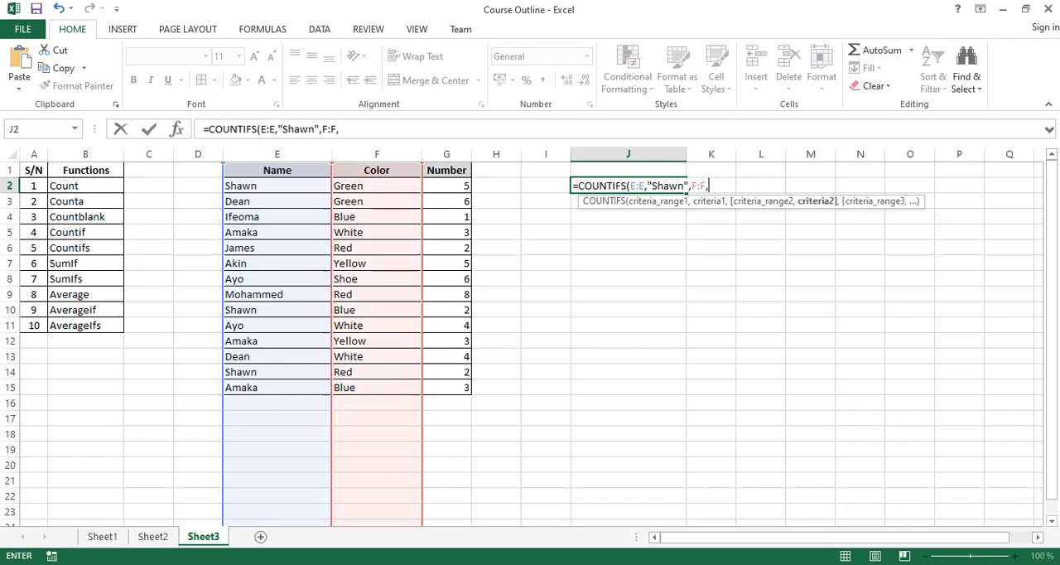
pyautogui.write('"Green"')
pyautogui.press('Return')
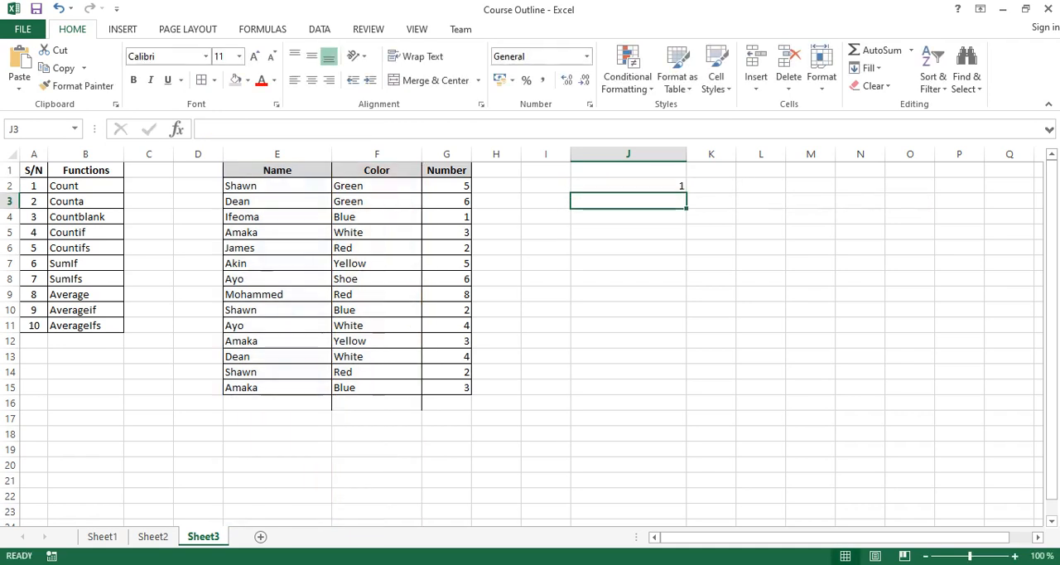
# Check the COUNTIFS result against the name and color pairs in rows 2 and 10.
pyautogui.moveTo(239, 186); pyautogui.dragTo(366, 186)
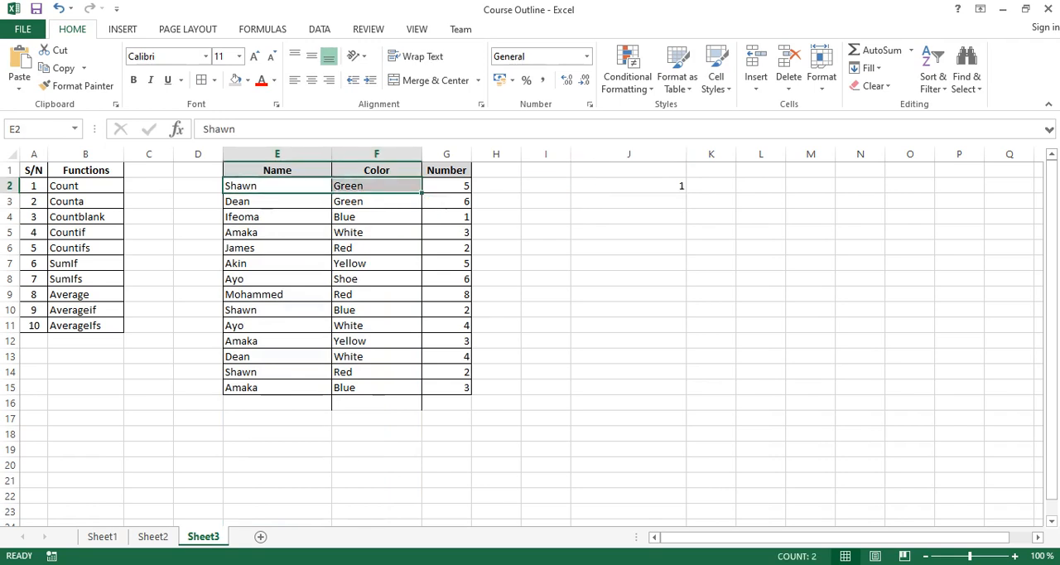
pyautogui.click(263, 309)
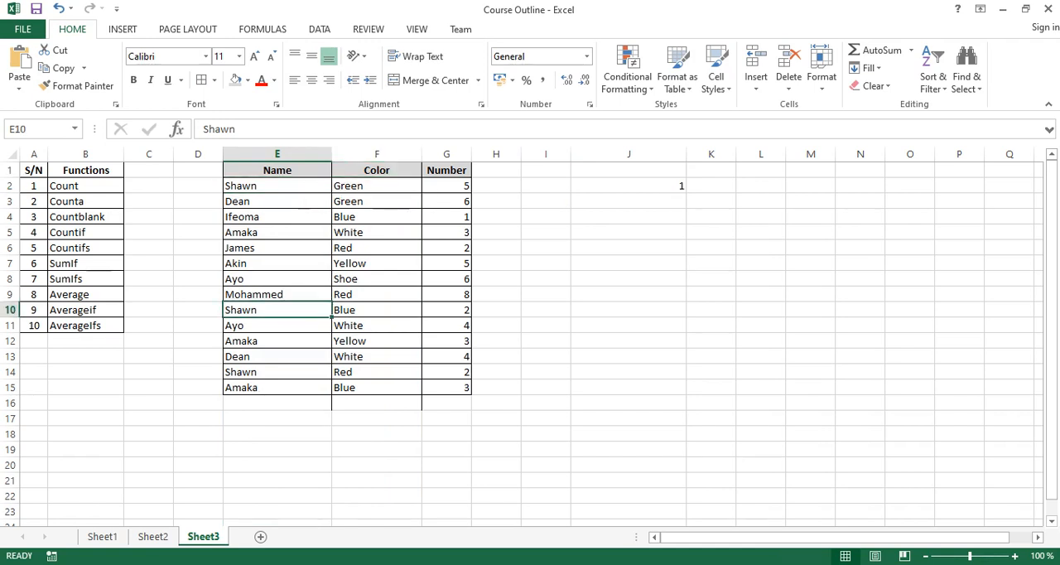
pyautogui.click(369, 310)
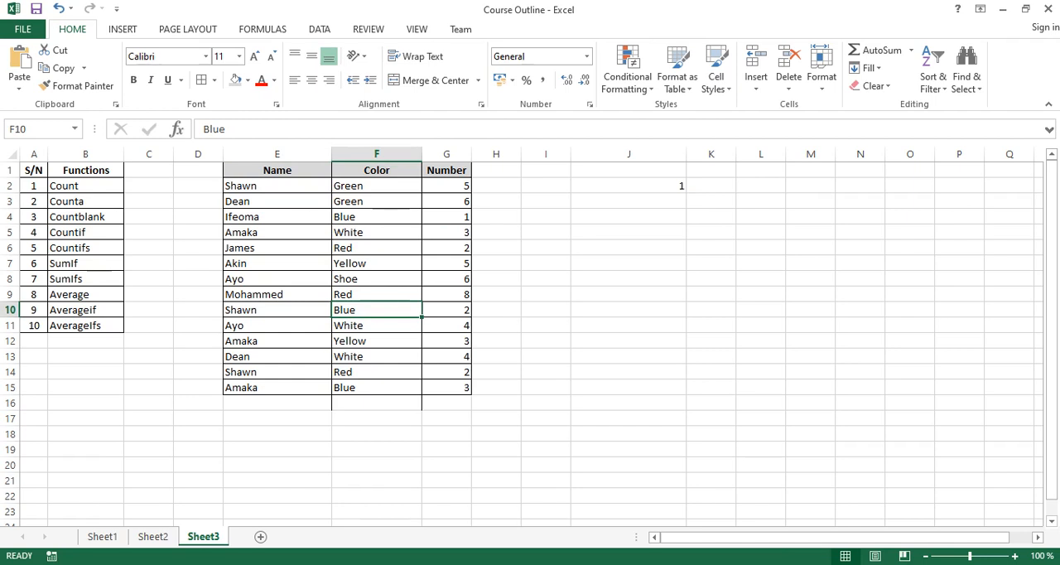
pyautogui.click(270, 187)
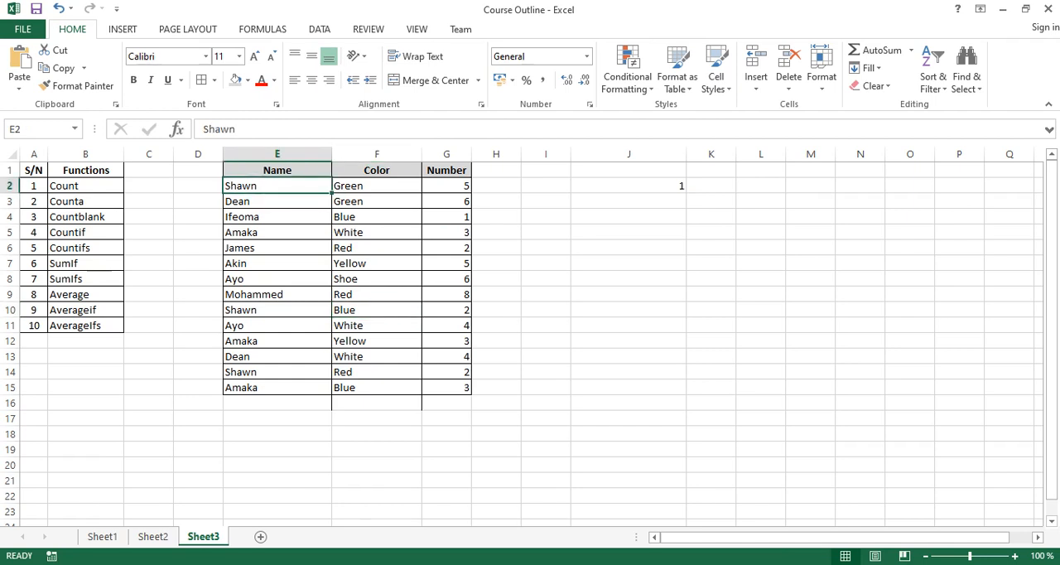
pyautogui.click(374, 187)
pyautogui.moveTo(277, 186); pyautogui.dragTo(374, 186)
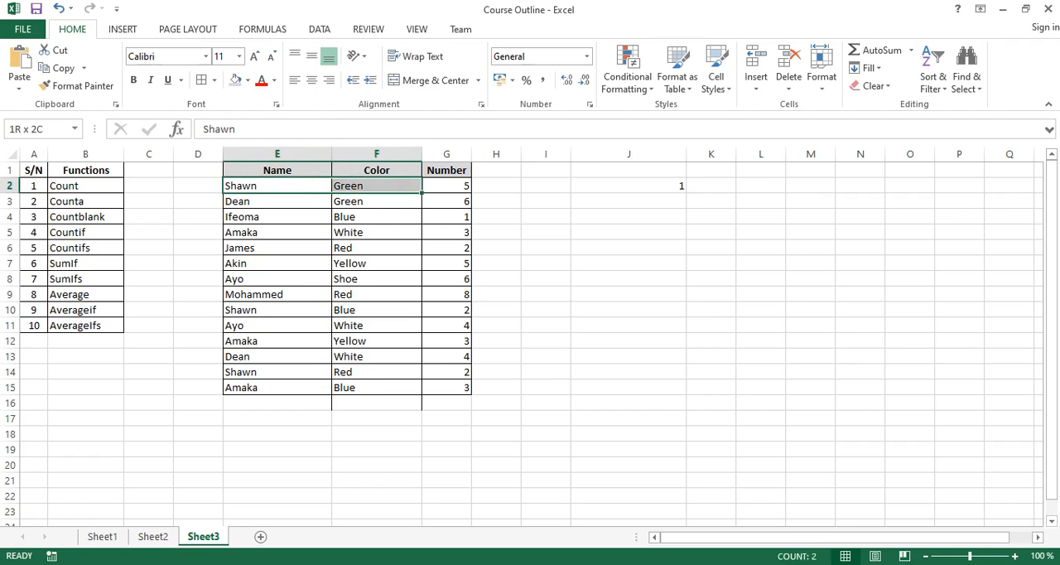
# Enter the name shown in E2 into E16 and Green into F16, and check the COUNTIFS result in J2.
pyautogui.click(276, 403)
pyautogui.write('Shawn')
pyautogui.press('Tab')
pyautogui.write('Green')
pyautogui.press('Tab')
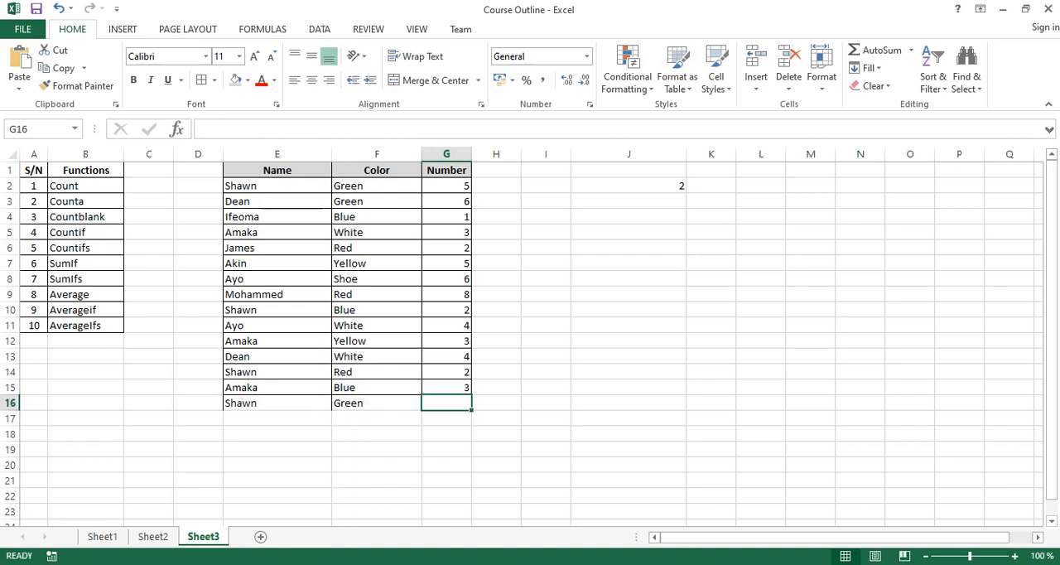
pyautogui.click(629, 186)
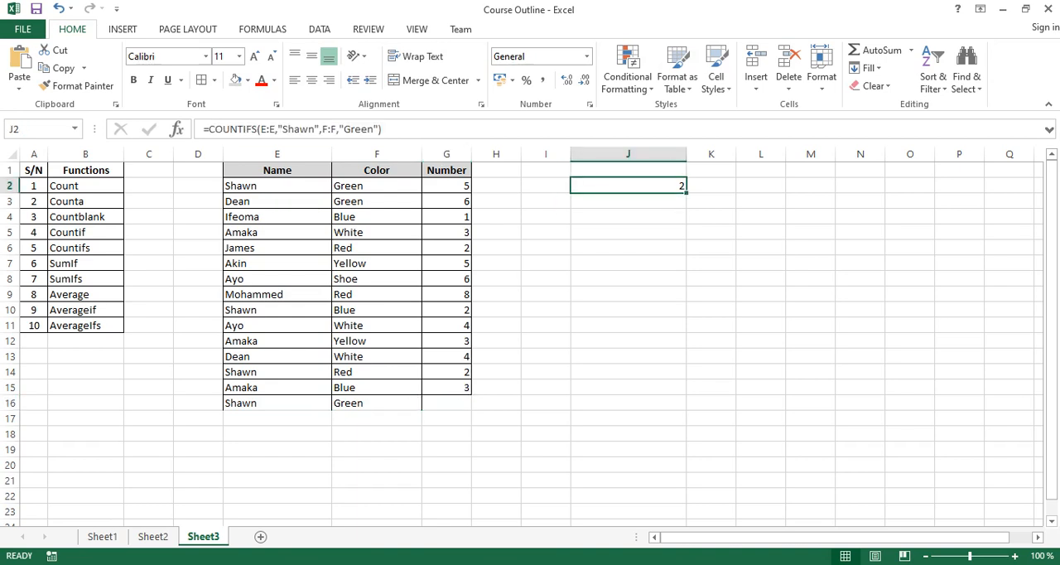